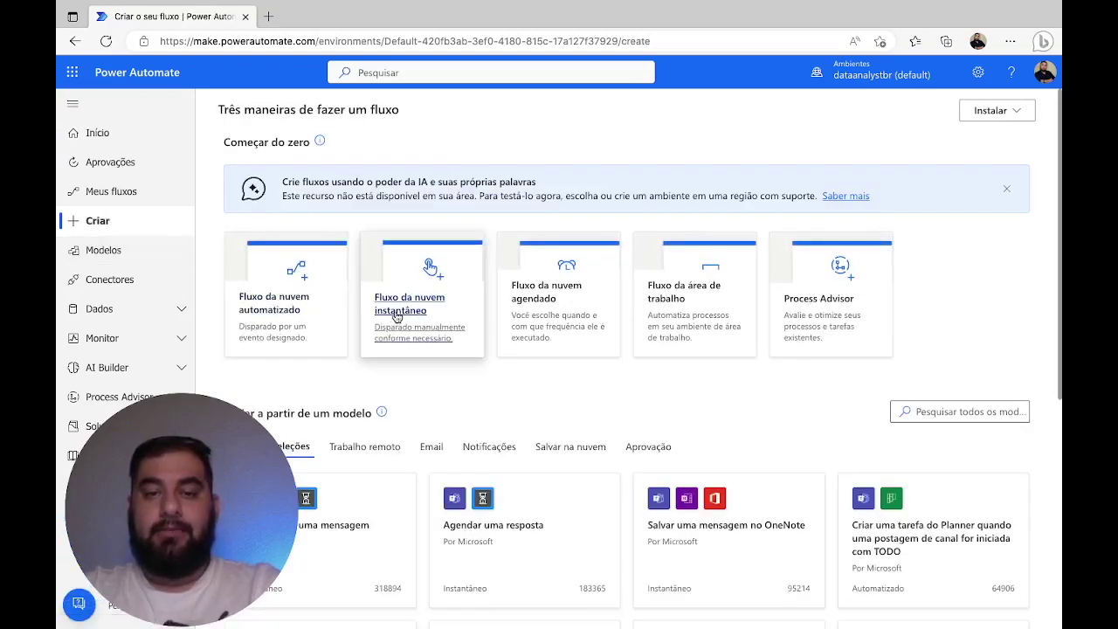
# Create an instant cloud flow named "Aula Recovery" with the trigger "Disparar um fluxo manualmente".
pyautogui.click(398, 316)
pyautogui.click(615, 218)
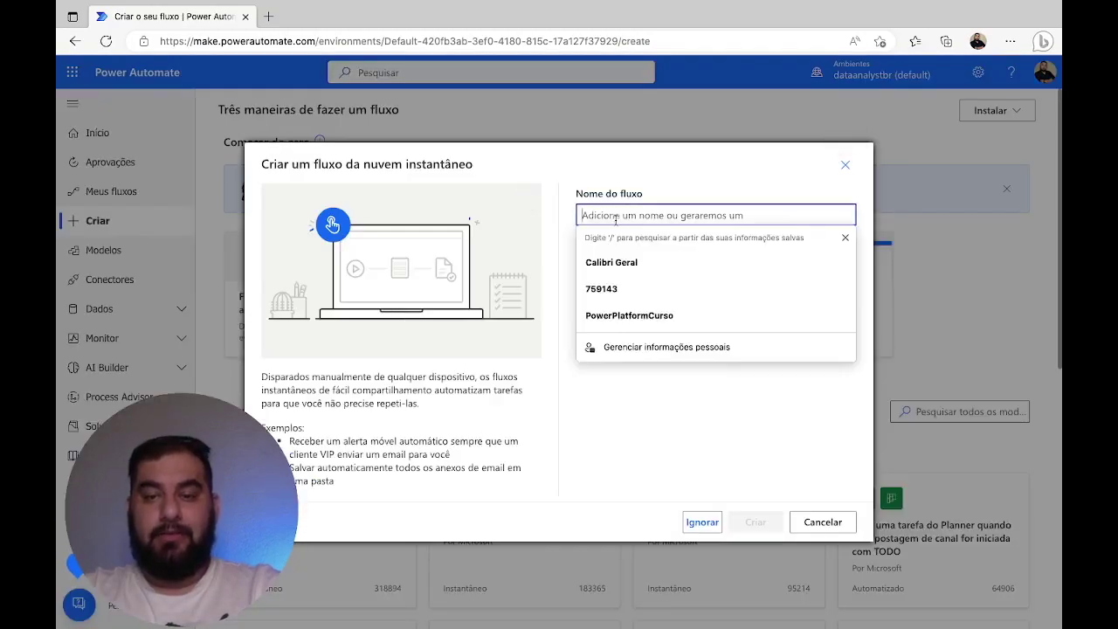
pyautogui.write('Aula ')
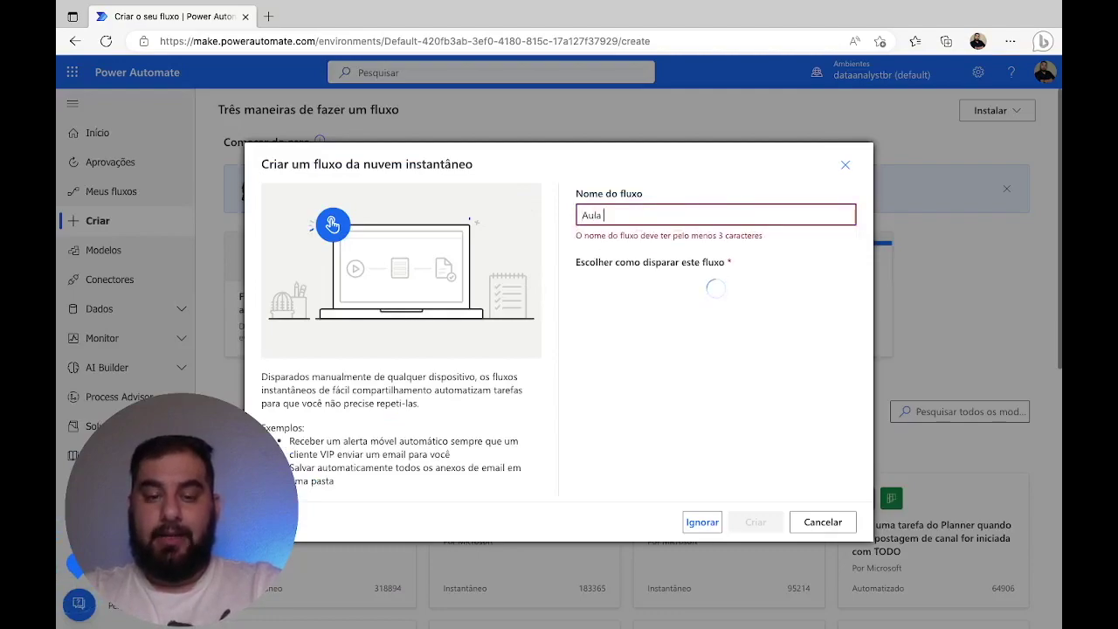
pyautogui.write('Recove')
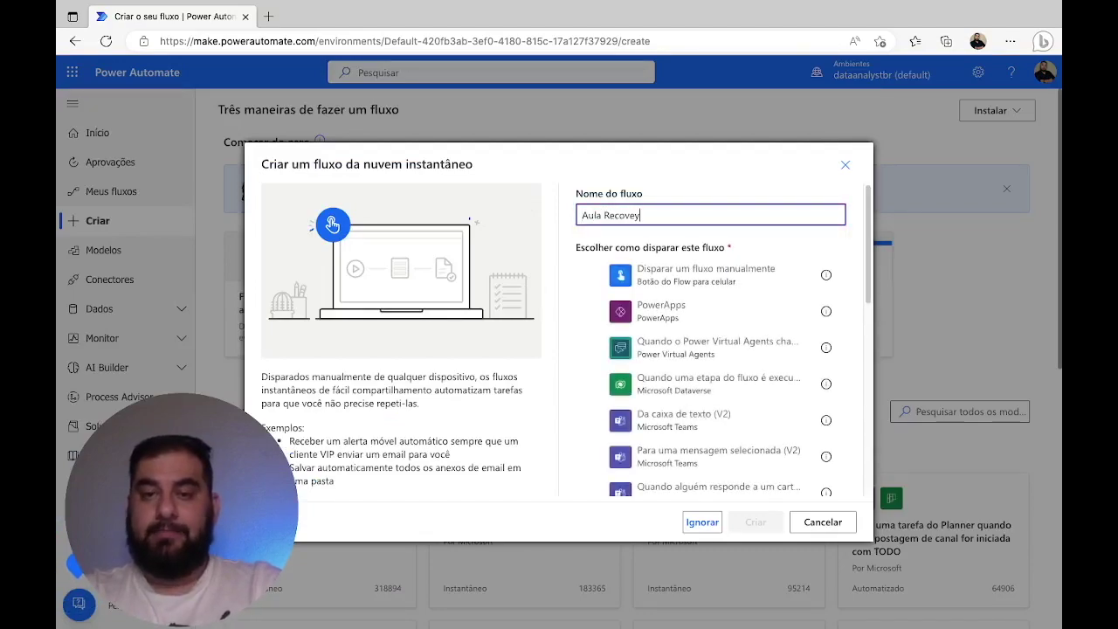
pyautogui.write('y')
pyautogui.click(720, 287)
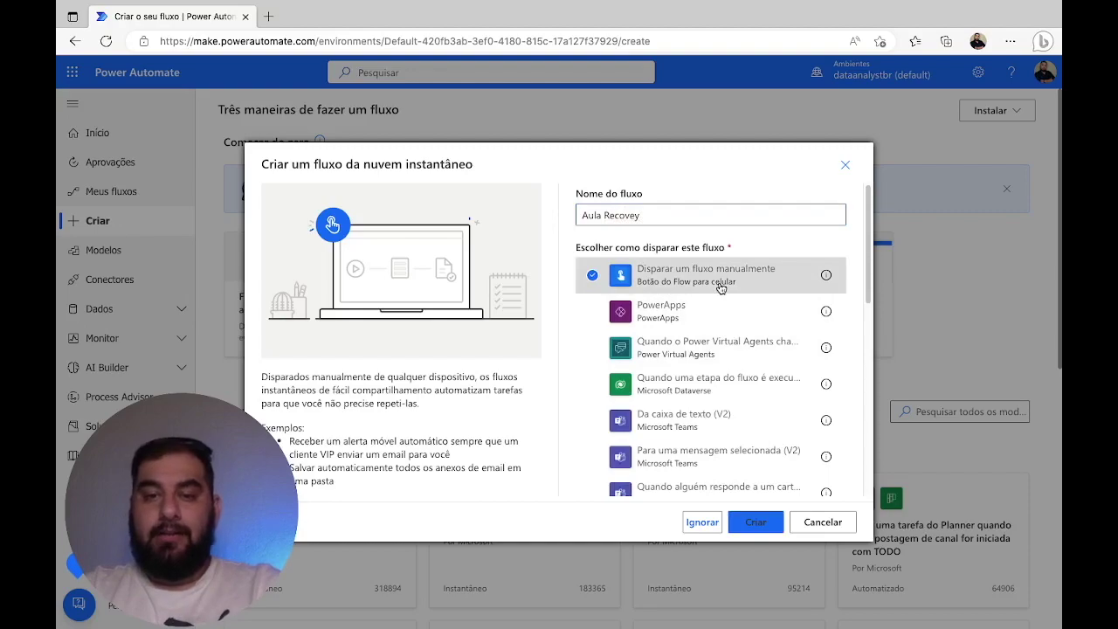
pyautogui.click(633, 215)
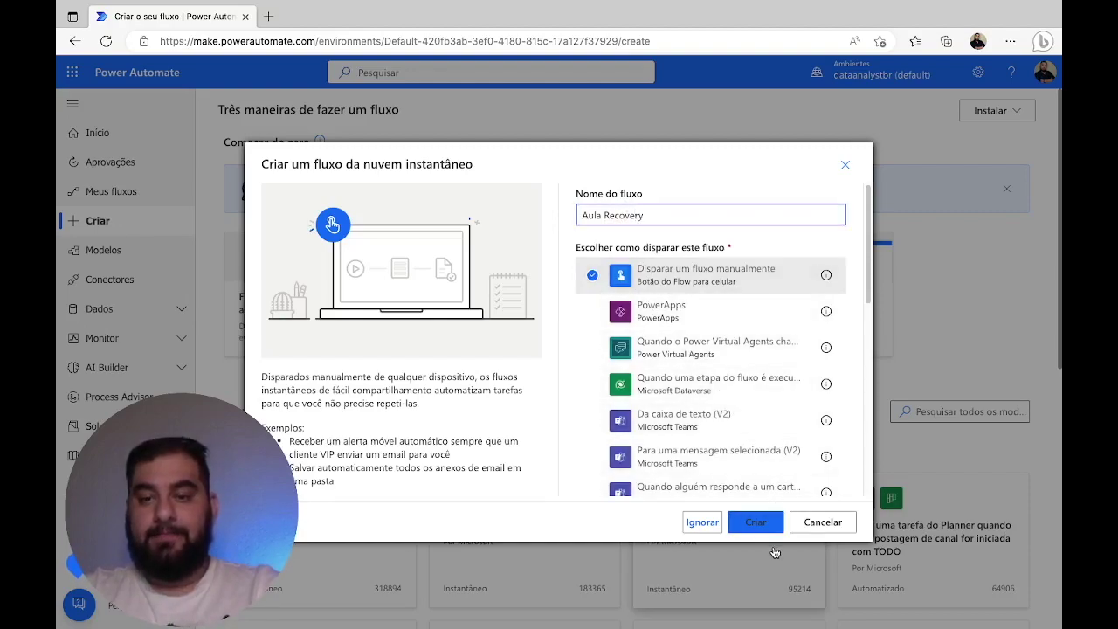
pyautogui.click(756, 523)
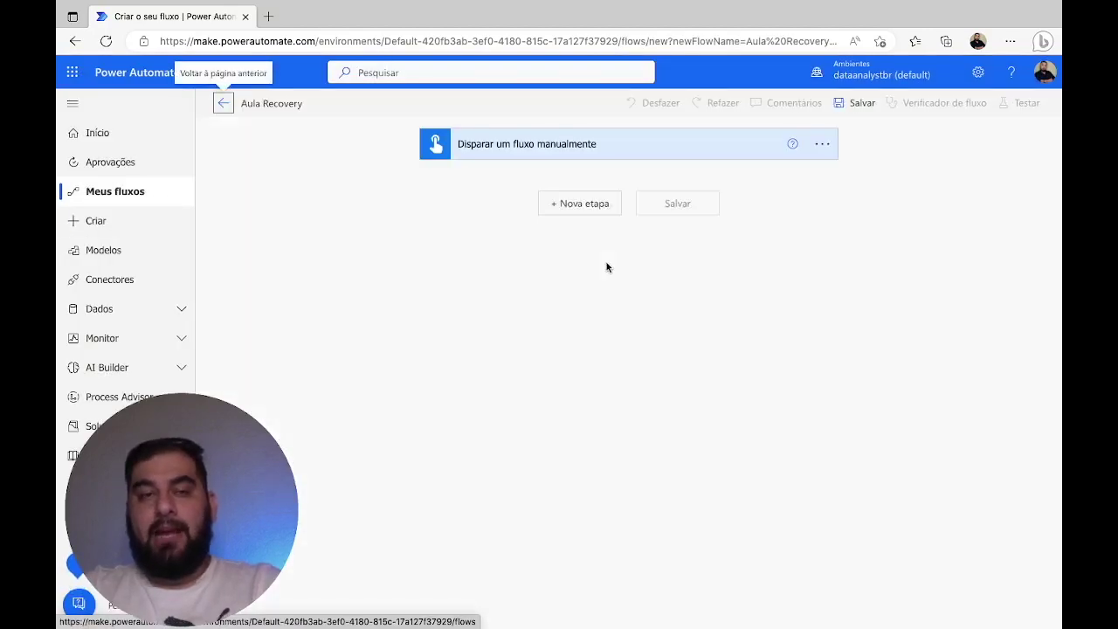
# Add a step by searching for "admin" and choosing "Listar Fluxos como Administrador (V2)" from the Power Automate Management connector.
pyautogui.click(592, 214)
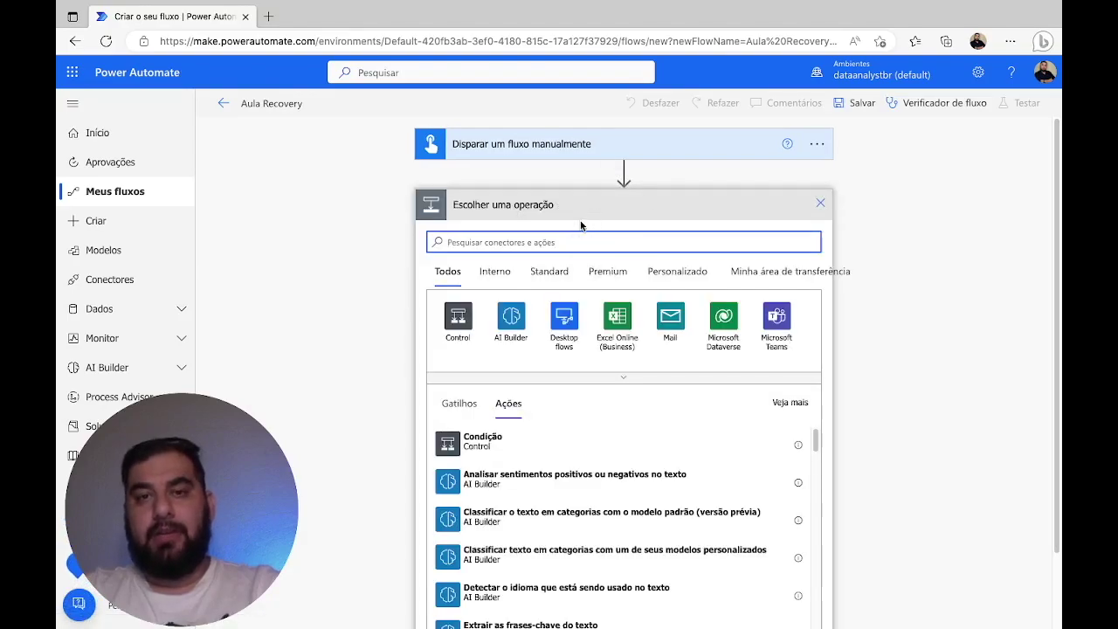
pyautogui.write('admin')
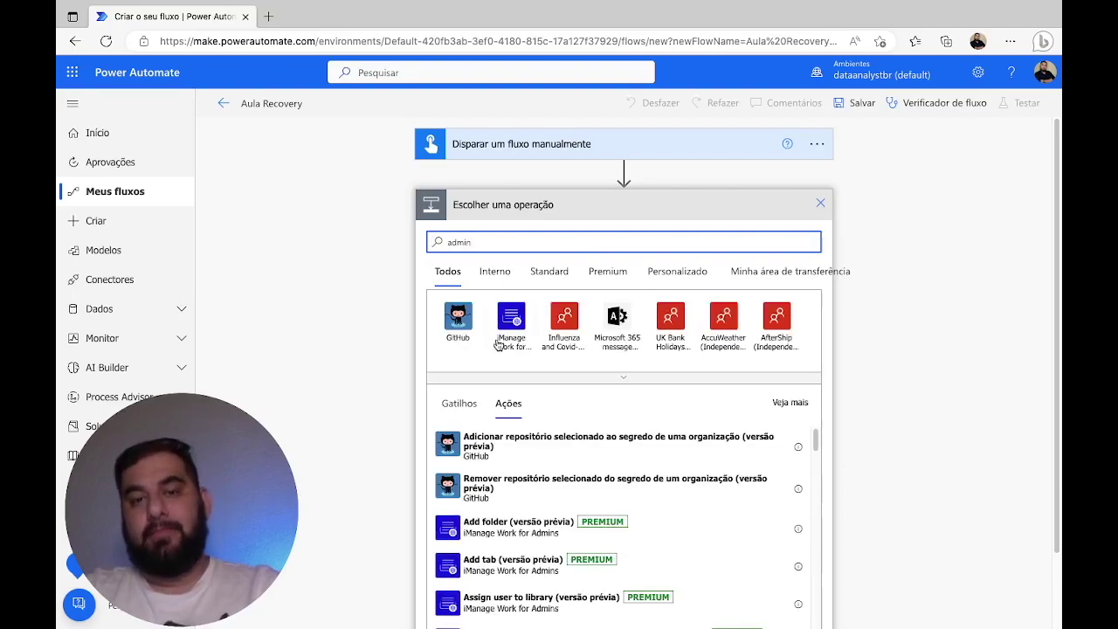
pyautogui.click(627, 386)
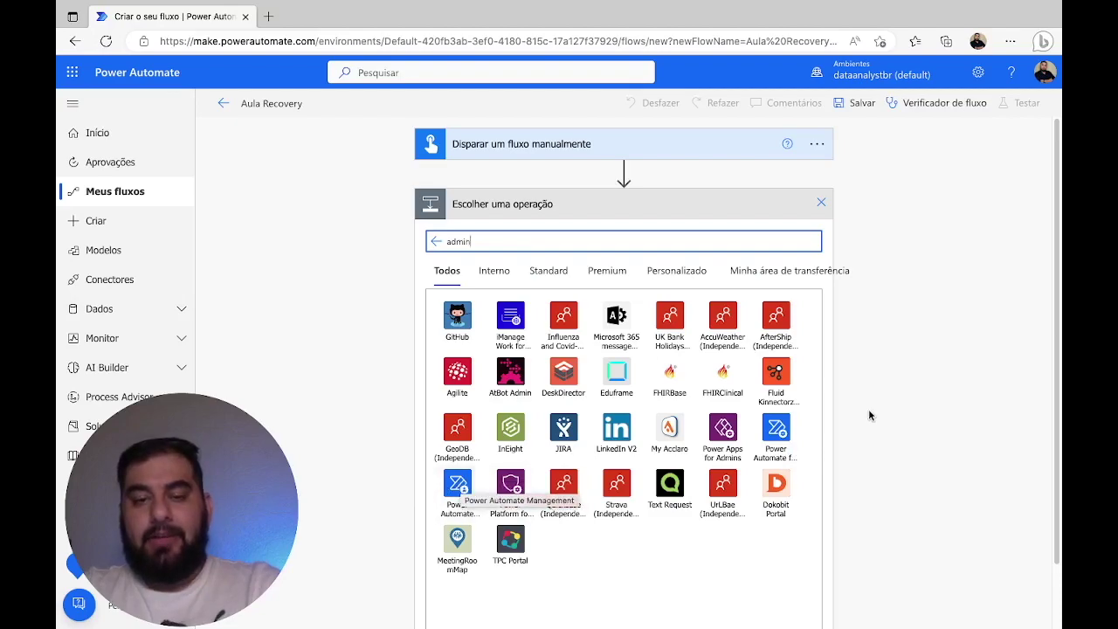
pyautogui.click(463, 484)
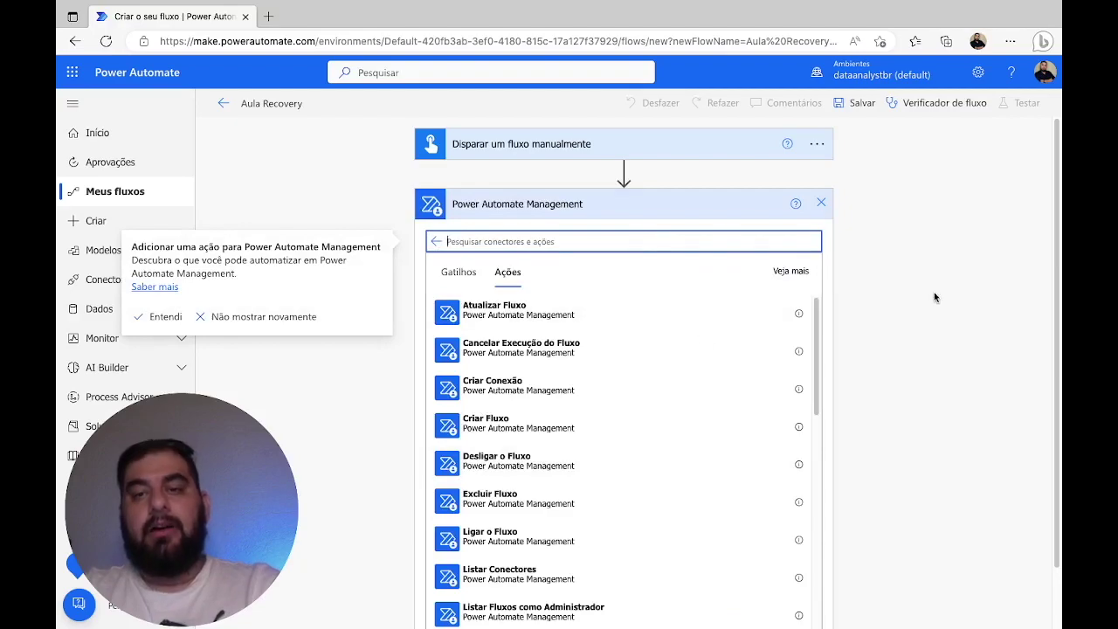
pyautogui.moveTo(1057, 233); pyautogui.dragTo(1055, 267)
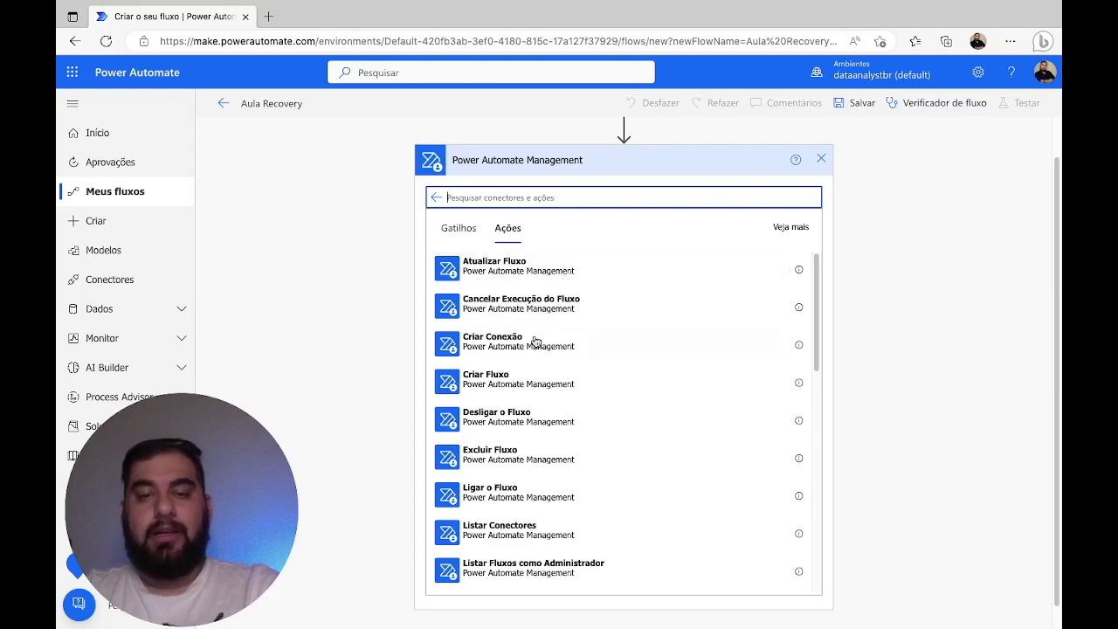
pyautogui.scroll(-3, 597, 352)
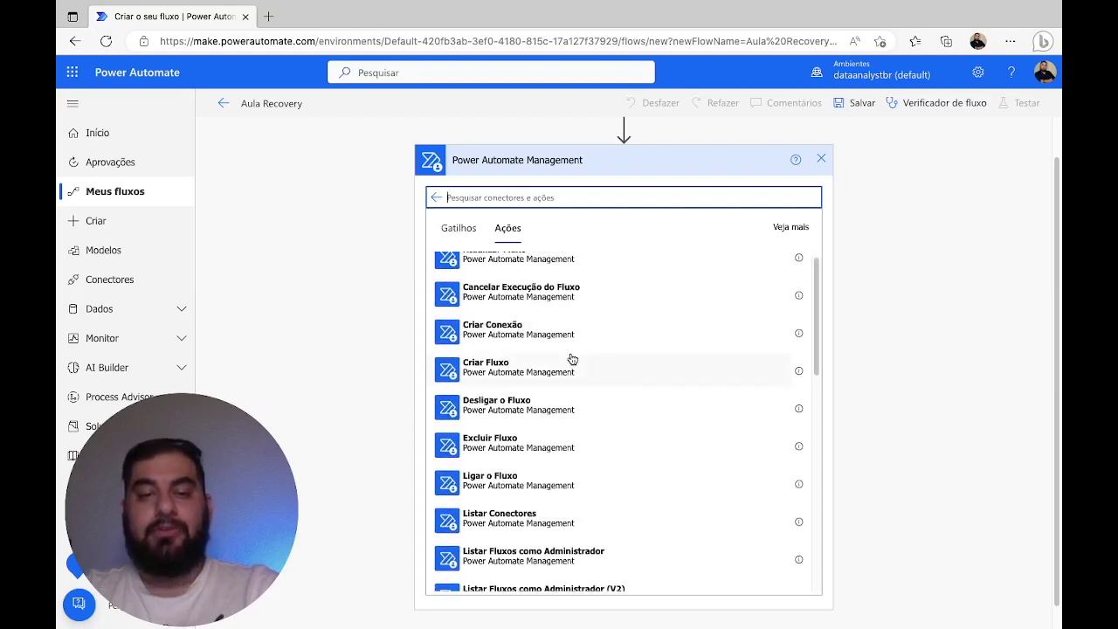
pyautogui.scroll(-3, 553, 370)
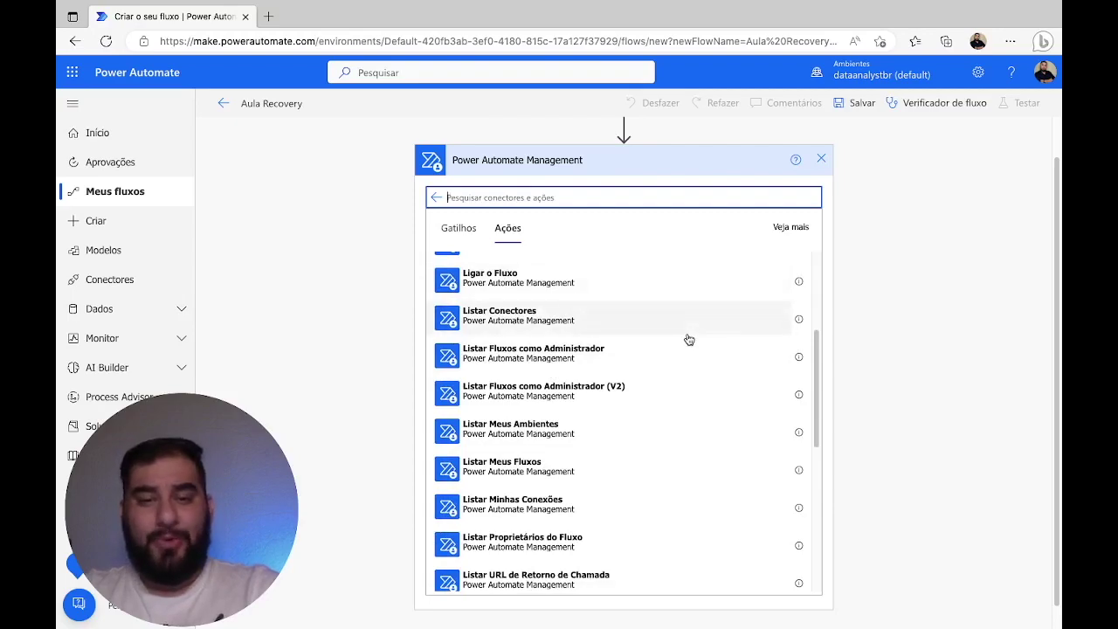
pyautogui.scroll(-1, 607, 375)
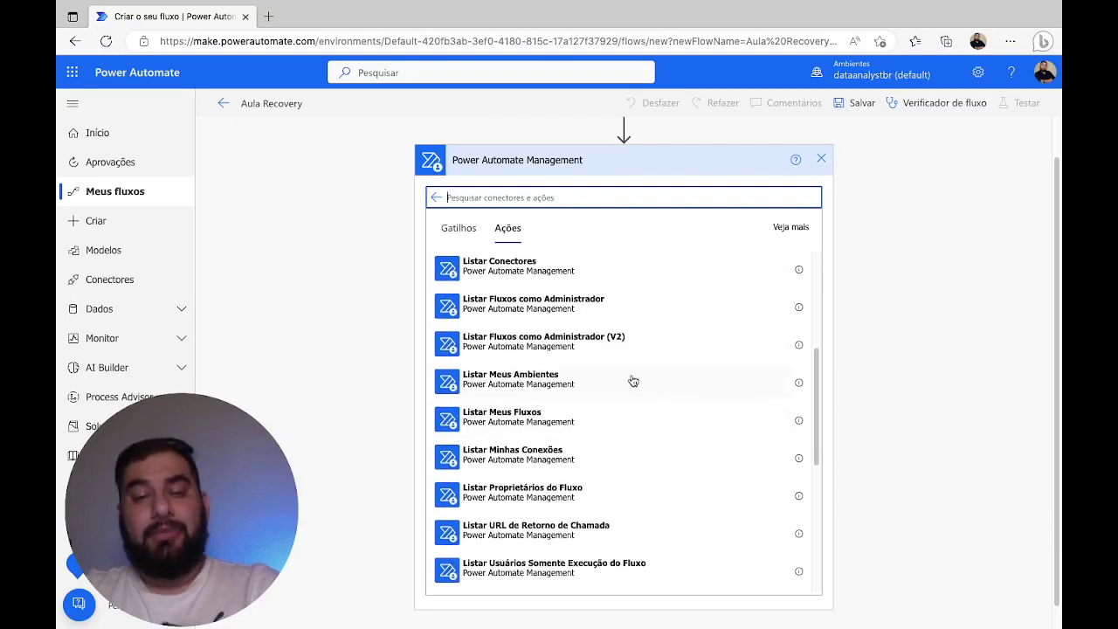
pyautogui.click(539, 346)
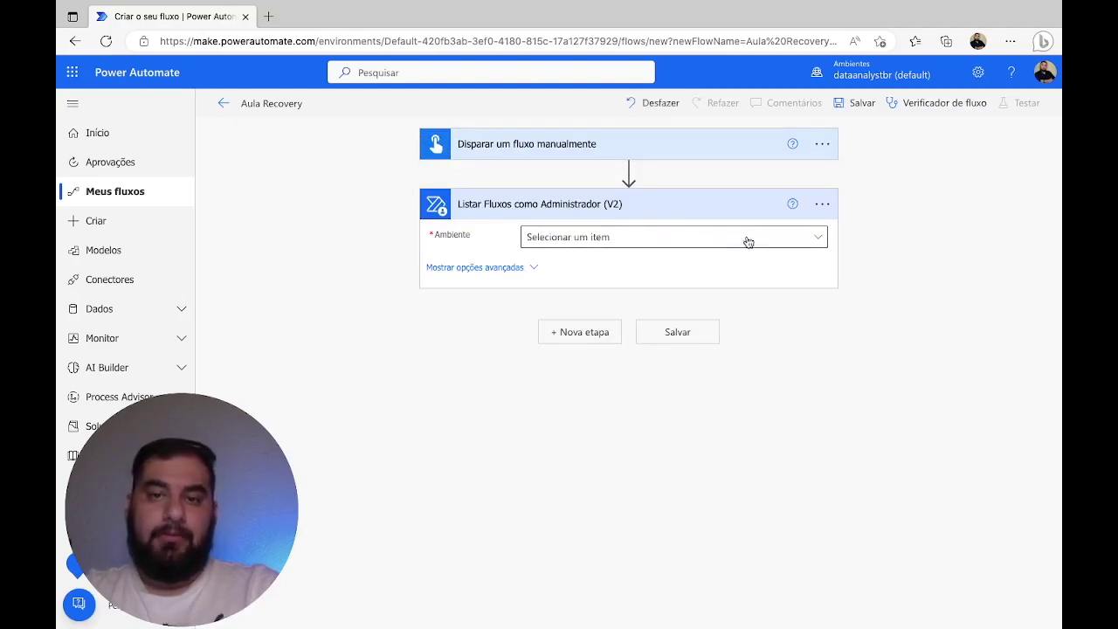
# Set the list action's environment to dataanalystbr (default) and the advanced option "Incluir Fluxos Excluídos Temporariamente" to Sim.
pyautogui.click(817, 242)
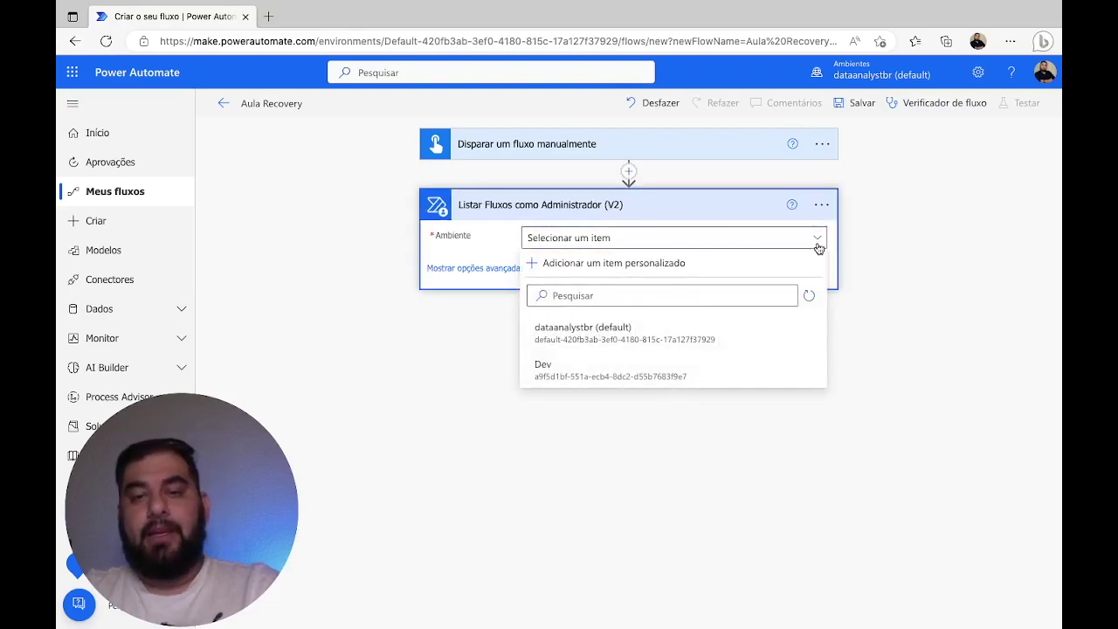
pyautogui.click(601, 337)
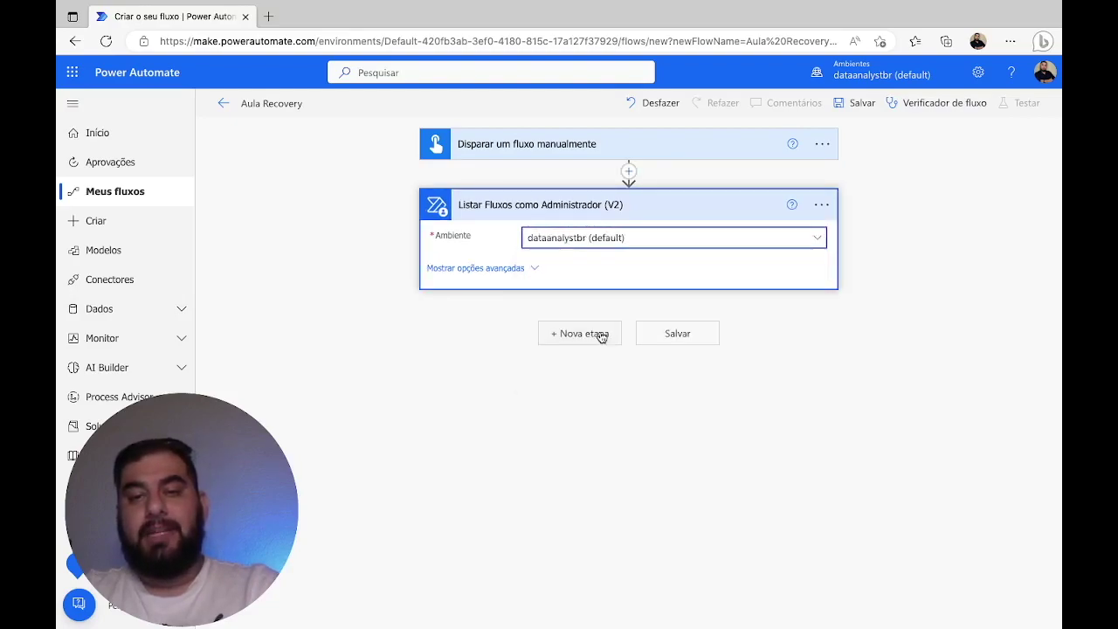
pyautogui.click(529, 269)
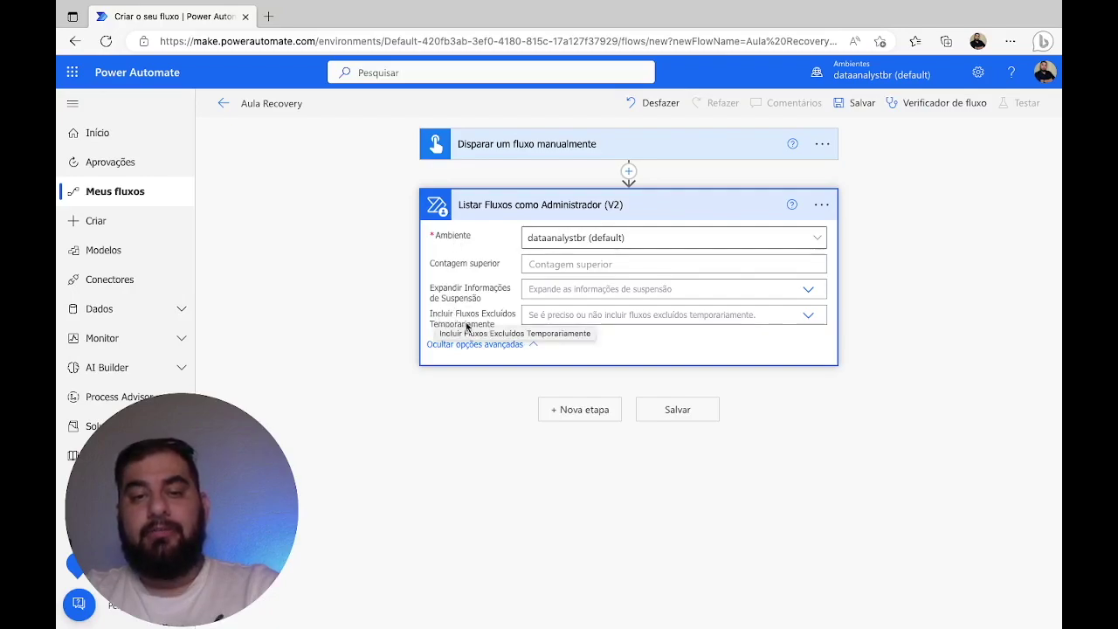
pyautogui.click(807, 317)
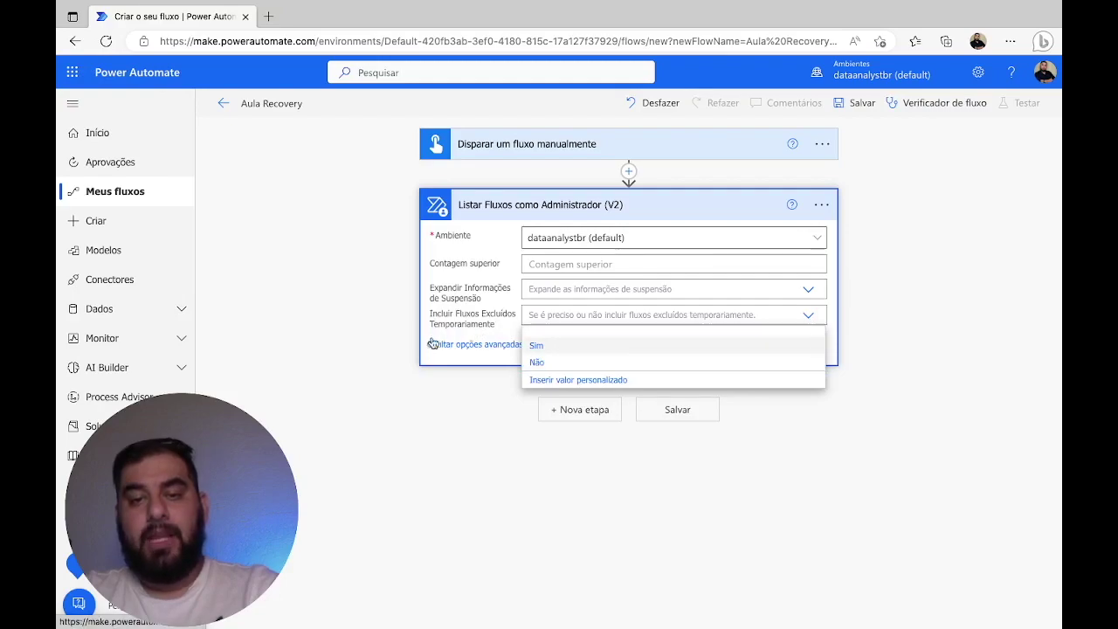
pyautogui.click(537, 348)
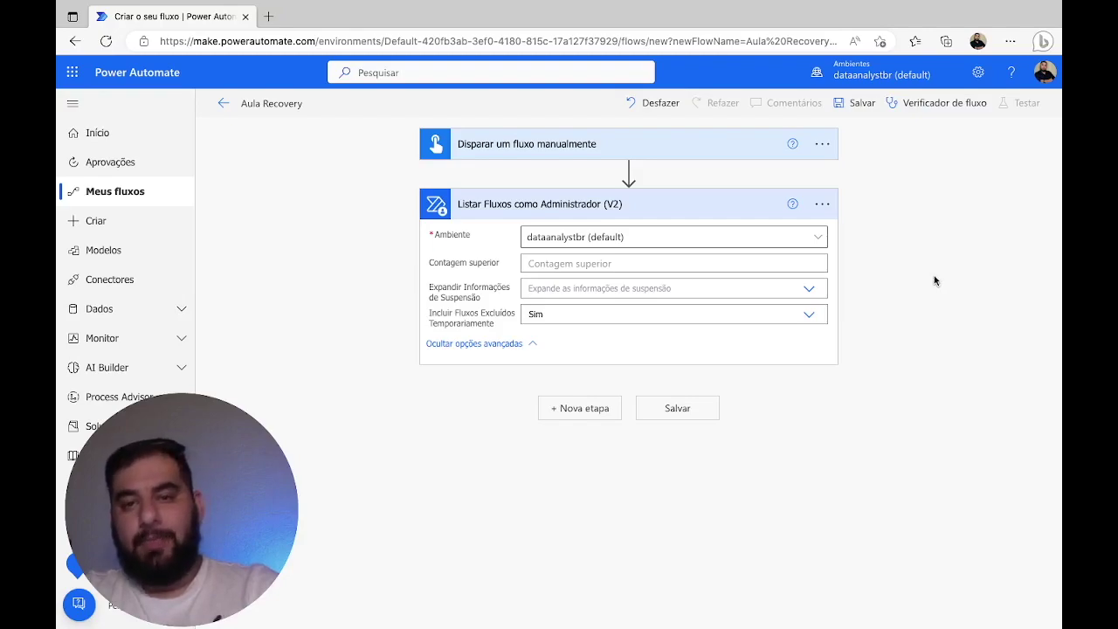
# Save the flow and run a manual test of it, opening the run's details.
pyautogui.click(863, 109)
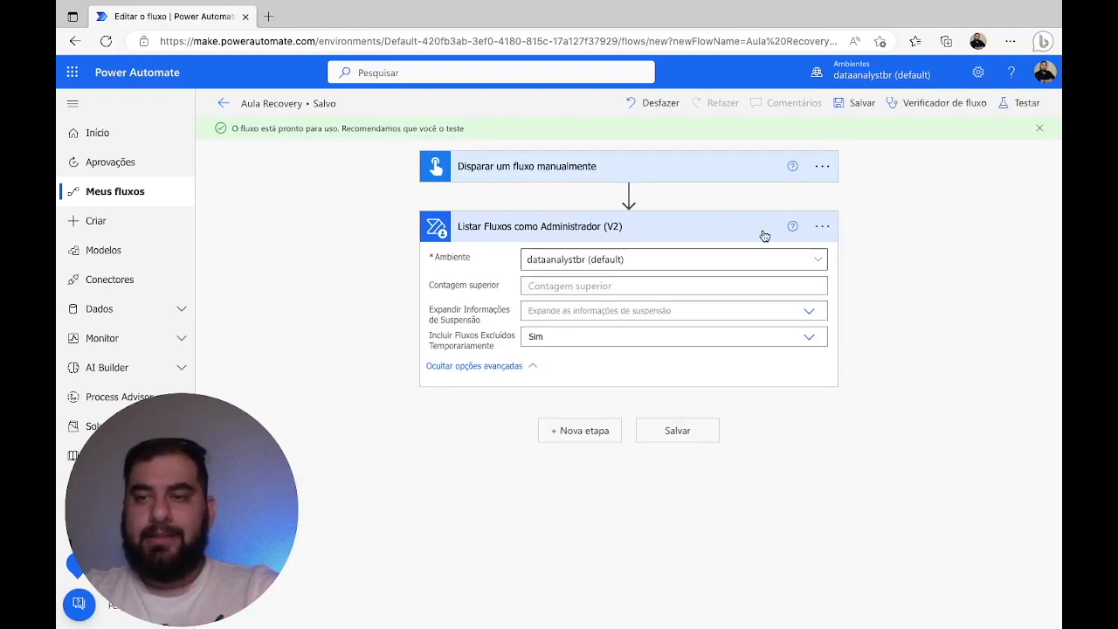
pyautogui.click(1021, 103)
pyautogui.click(859, 144)
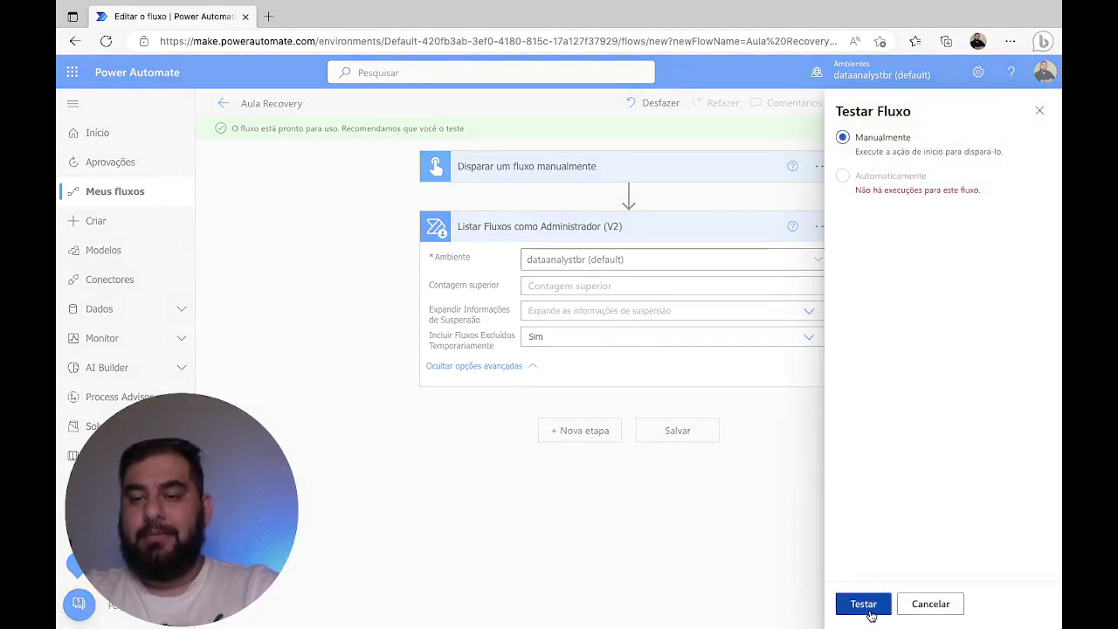
pyautogui.click(865, 604)
pyautogui.click(870, 604)
pyautogui.click(870, 603)
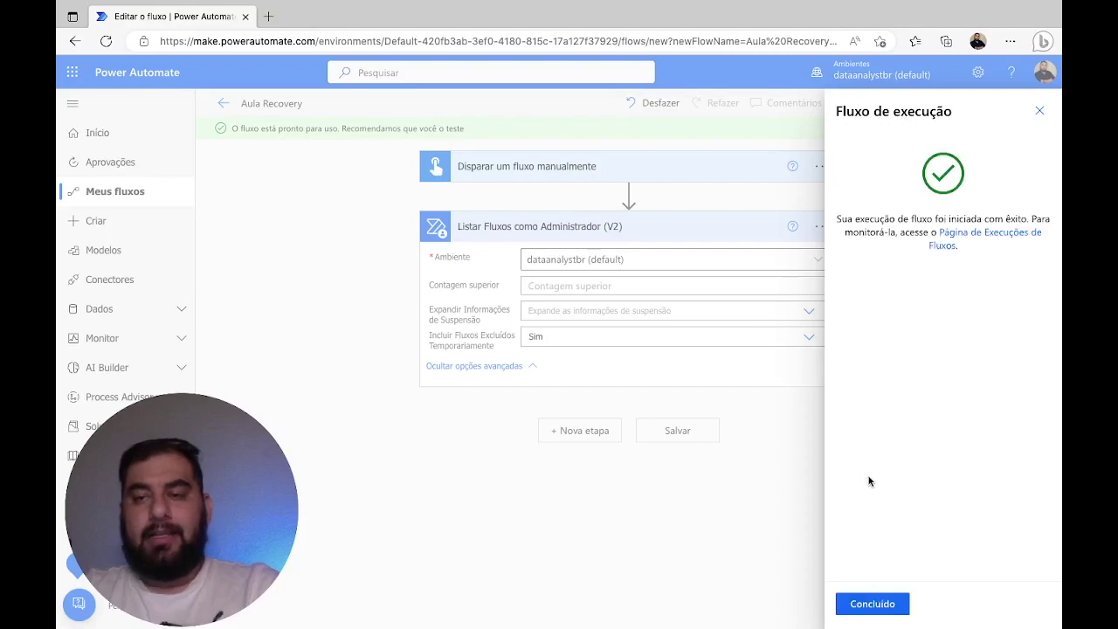
pyautogui.click(871, 606)
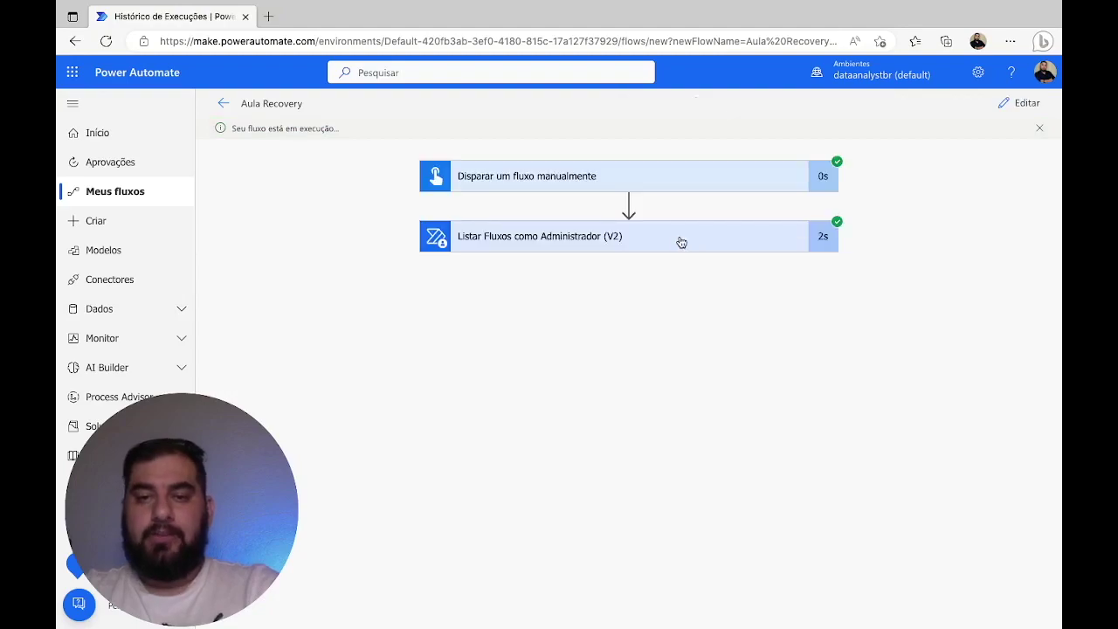
# Expand "Listar Fluxos como Administrador (V2)" in the run and show its raw outputs.
pyautogui.click(688, 252)
pyautogui.scroll(-1, 712, 367)
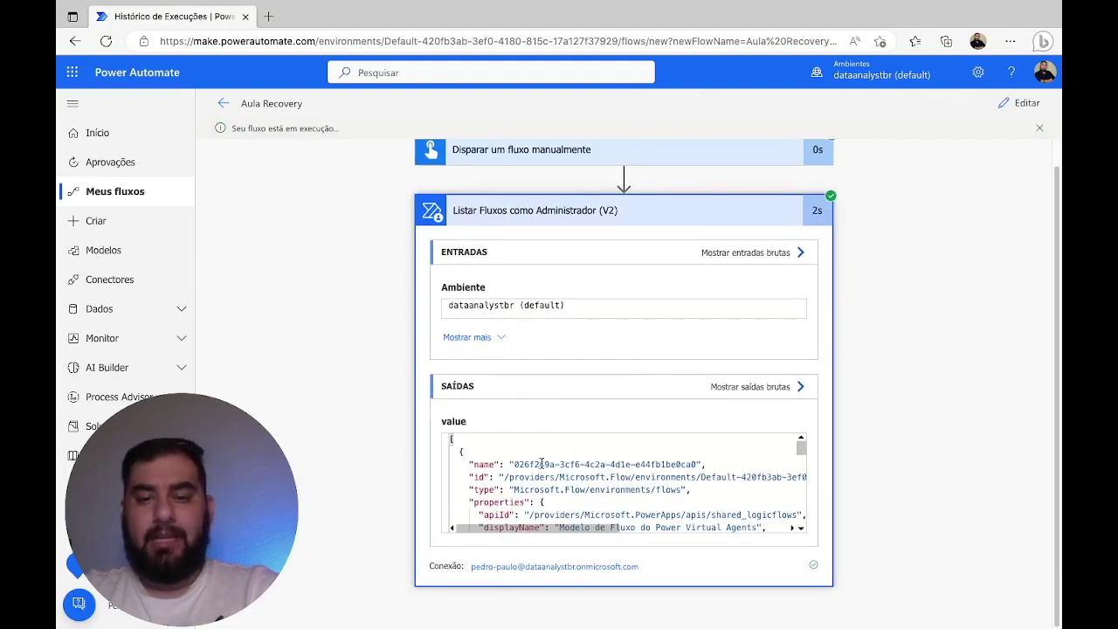
pyautogui.scroll(-5, 524, 452)
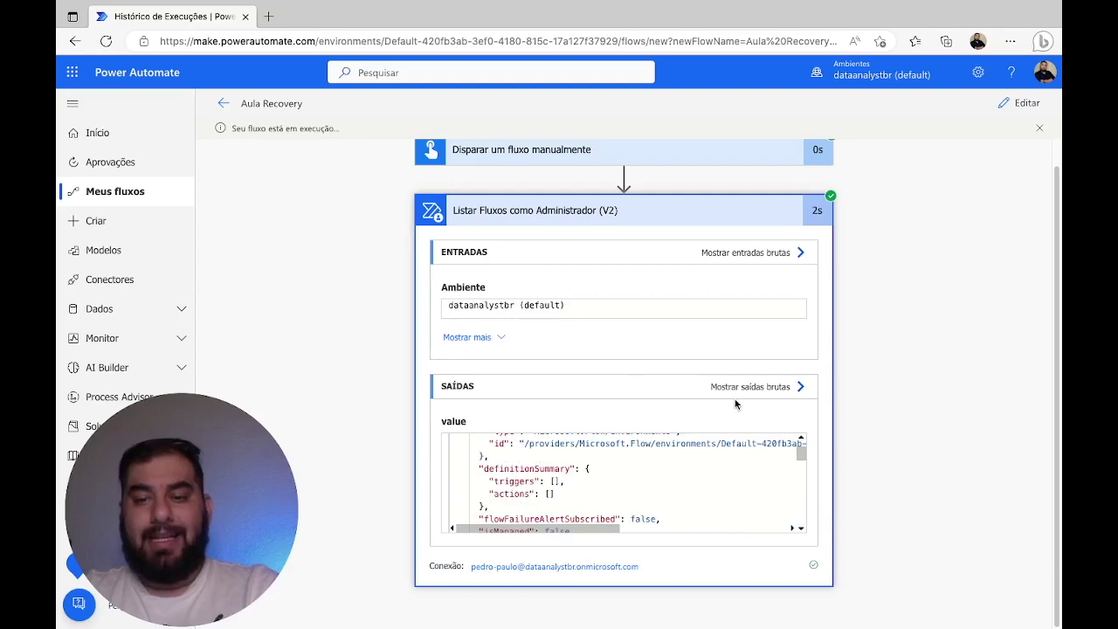
pyautogui.click(739, 387)
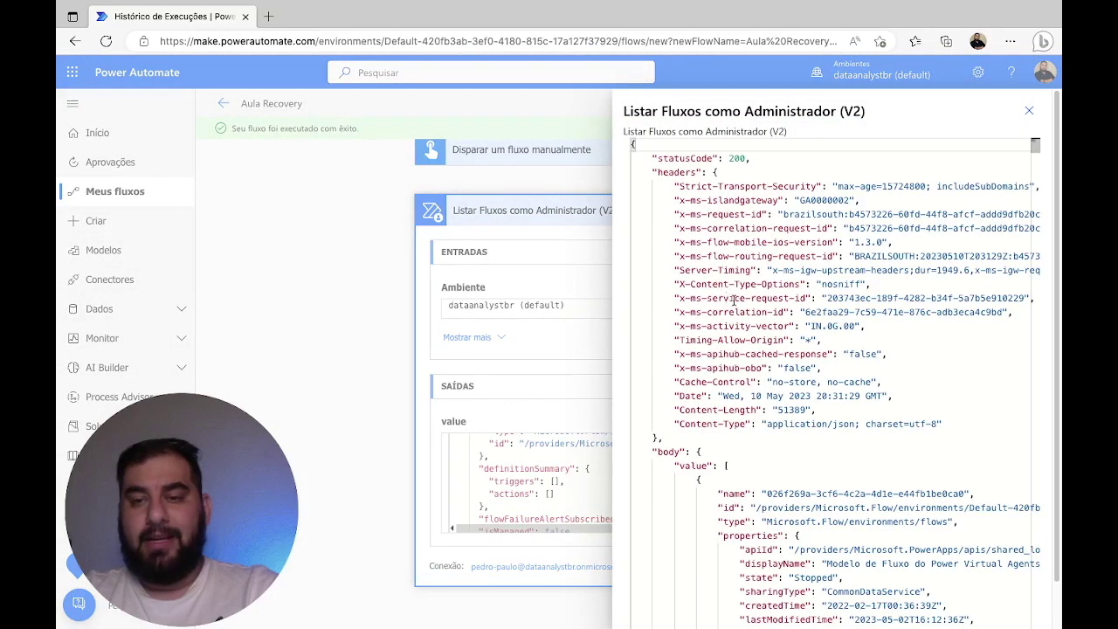
# Examine the name, displayName and state of the flows in the raw output, highlighting the display name FluxoPai.
pyautogui.scroll(-5, 712, 228)
pyautogui.scroll(4, 827, 253)
pyautogui.scroll(-5, 827, 253)
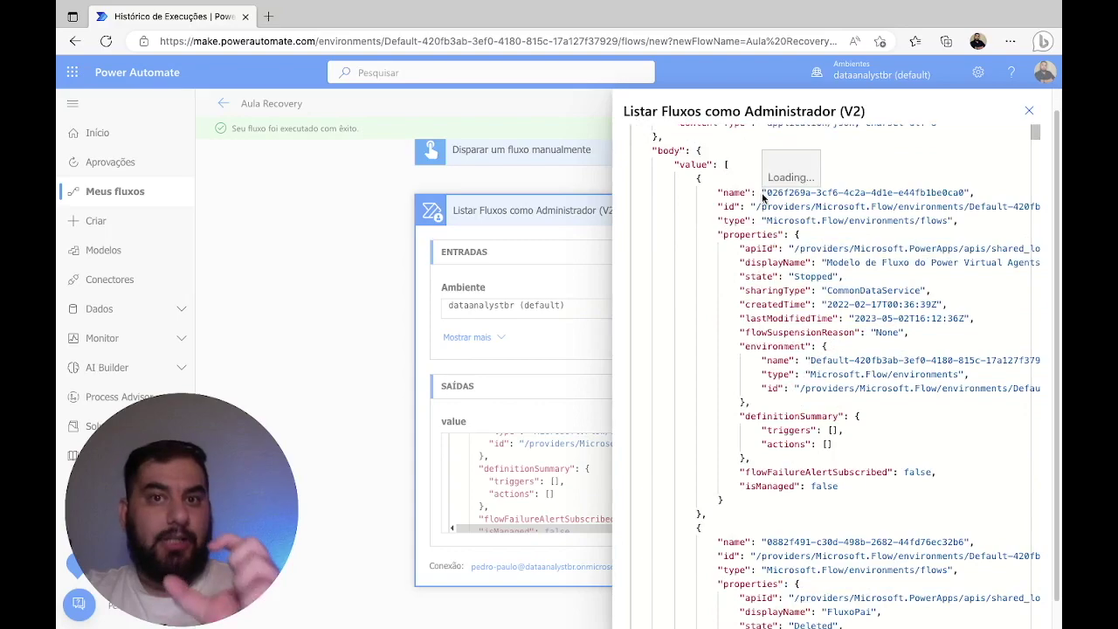
pyautogui.moveTo(766, 194); pyautogui.dragTo(966, 193)
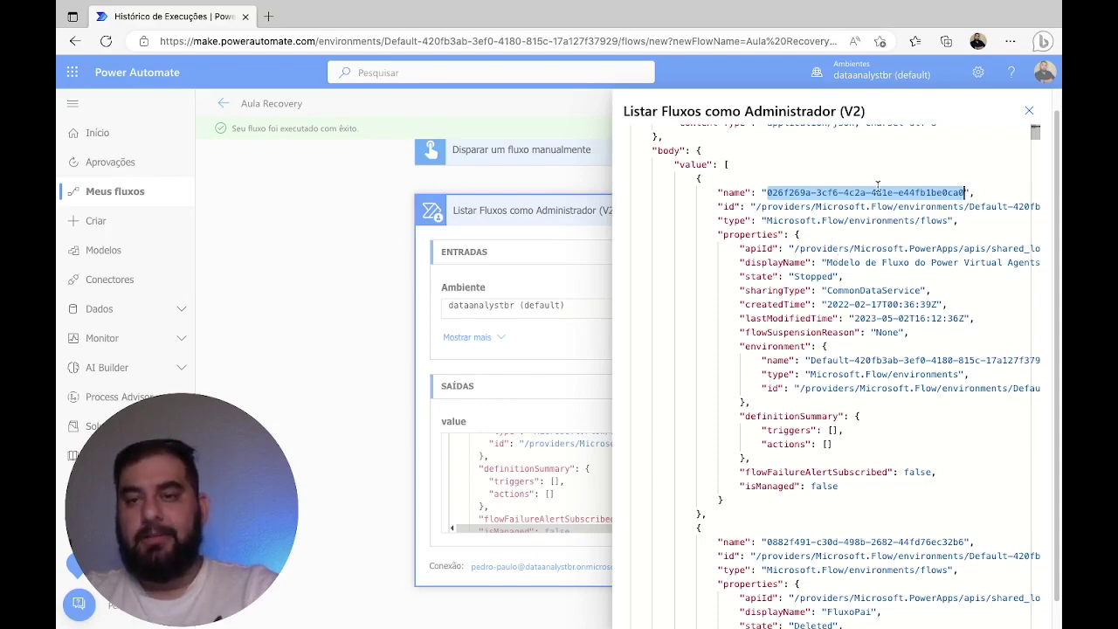
pyautogui.scroll(-1, 864, 210)
pyautogui.click(827, 229)
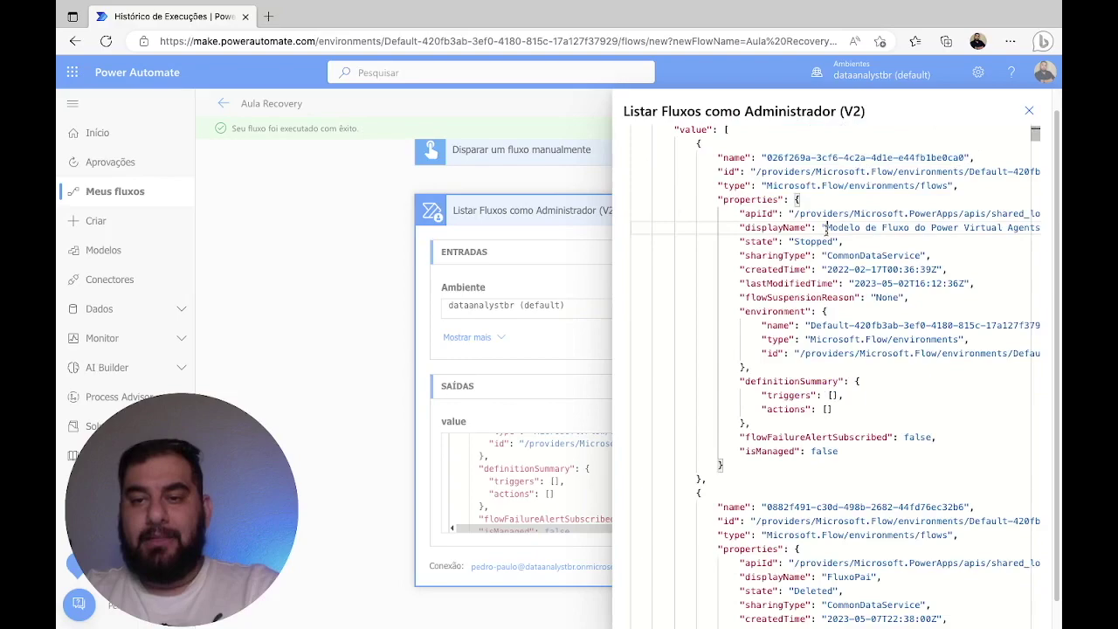
pyautogui.scroll(-8, 865, 227)
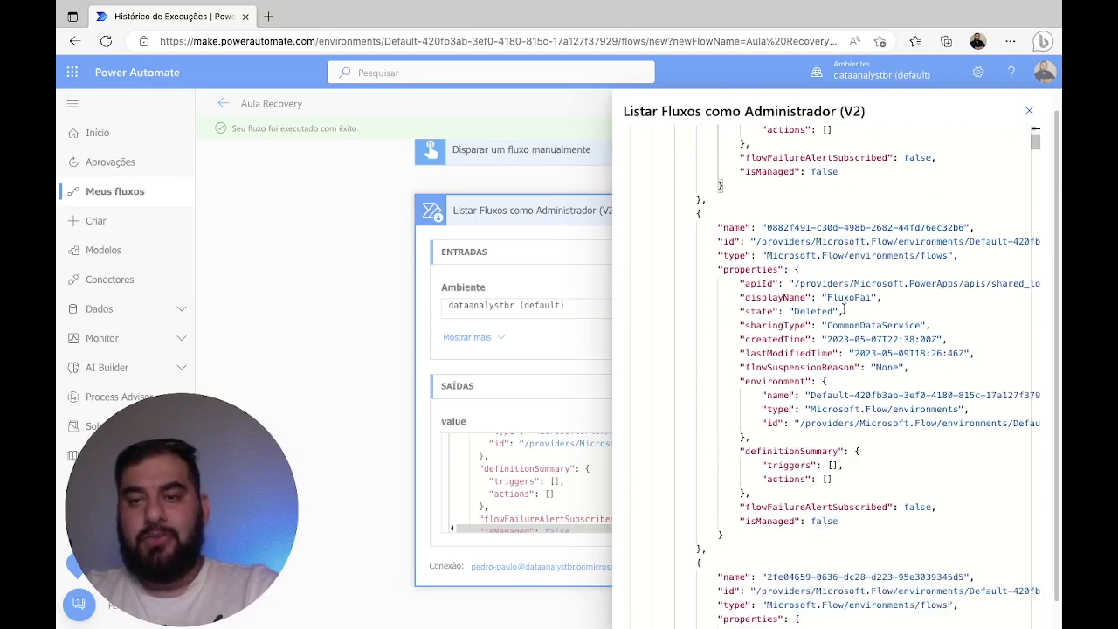
pyautogui.scroll(-2, 843, 283)
pyautogui.scroll(-4, 884, 283)
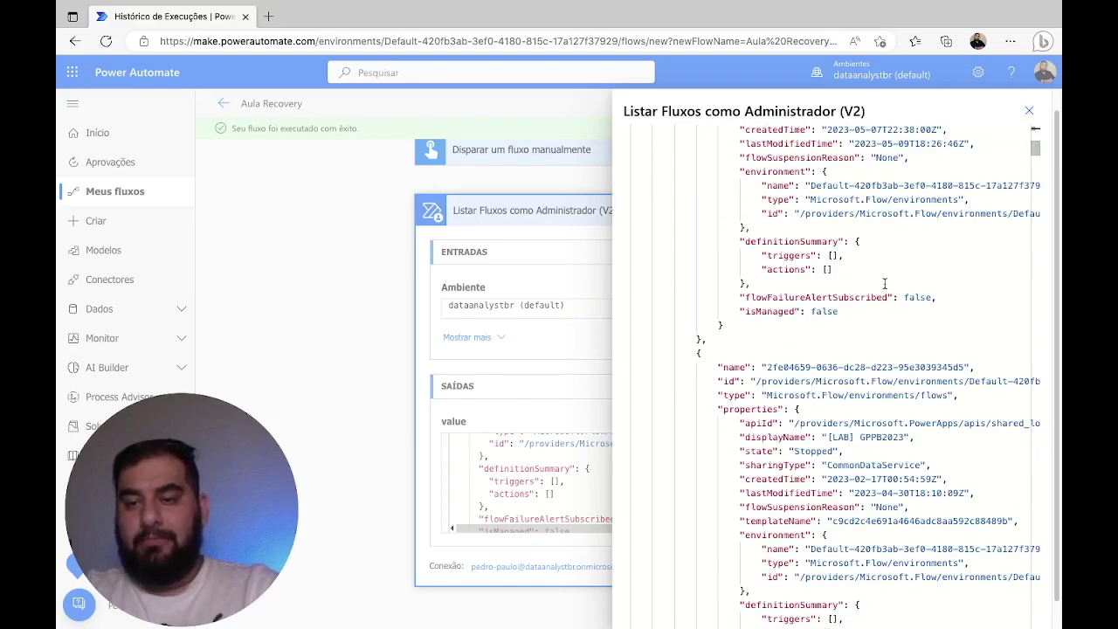
pyautogui.scroll(-5, 884, 283)
pyautogui.scroll(10, 884, 284)
pyautogui.scroll(1, 884, 284)
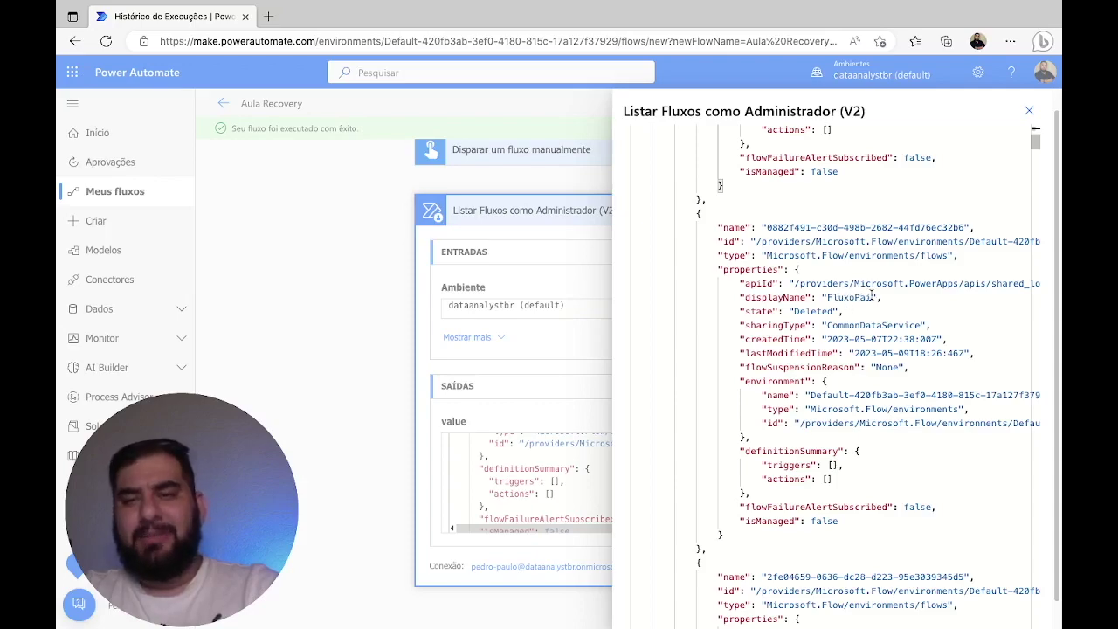
pyautogui.scroll(1, 920, 216)
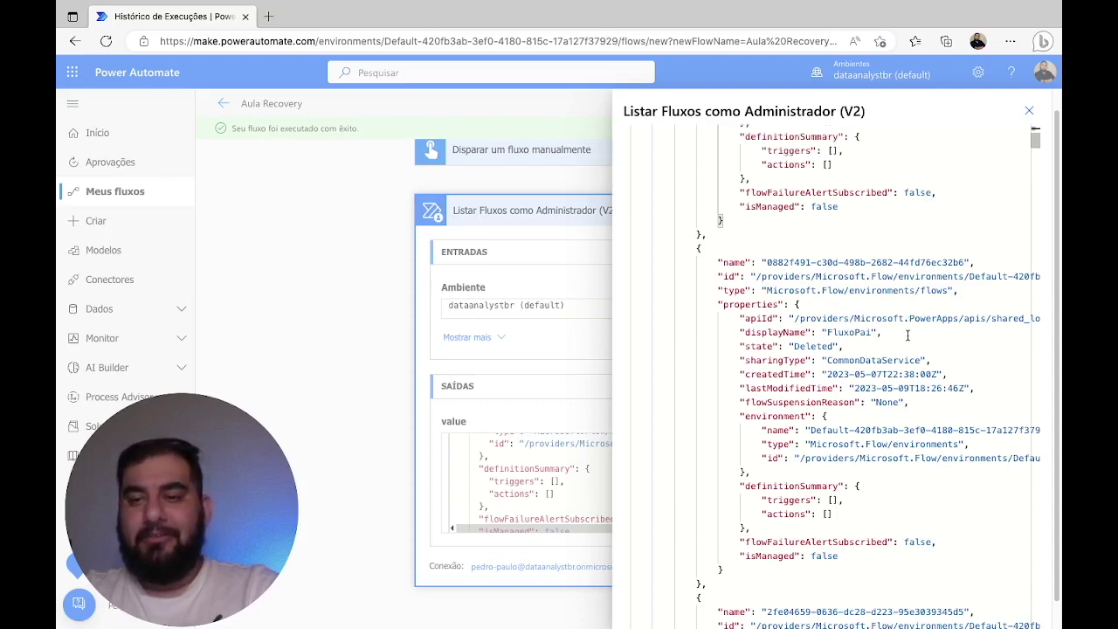
pyautogui.doubleClick(854, 334)
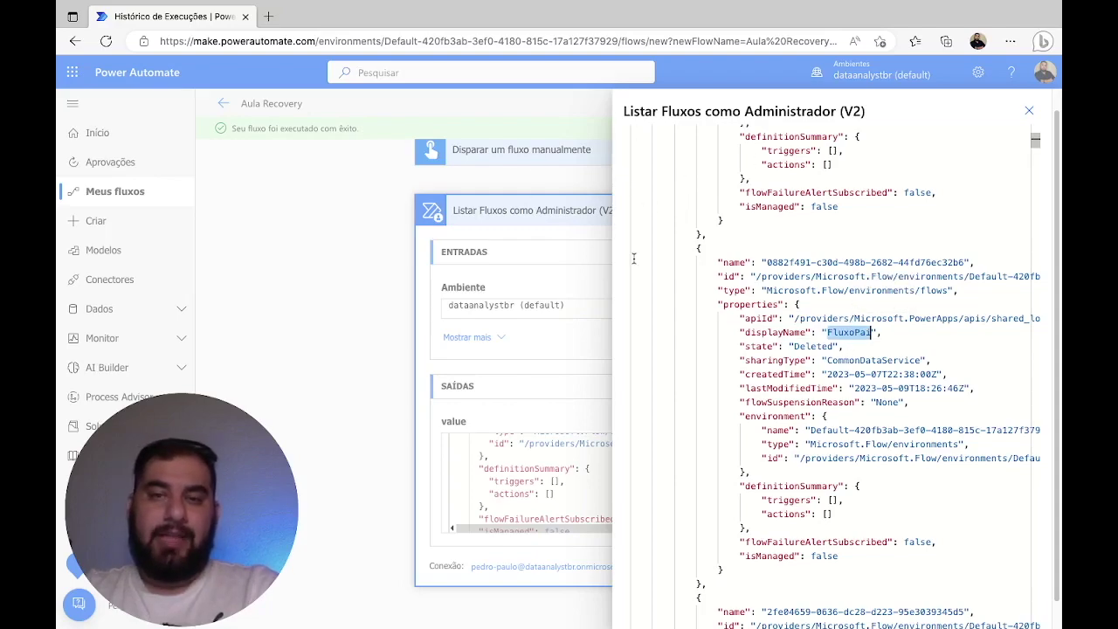
# Look through the other flows in the raw output, return to the FluxoPai entry, and close the output view.
pyautogui.scroll(-5, 836, 314)
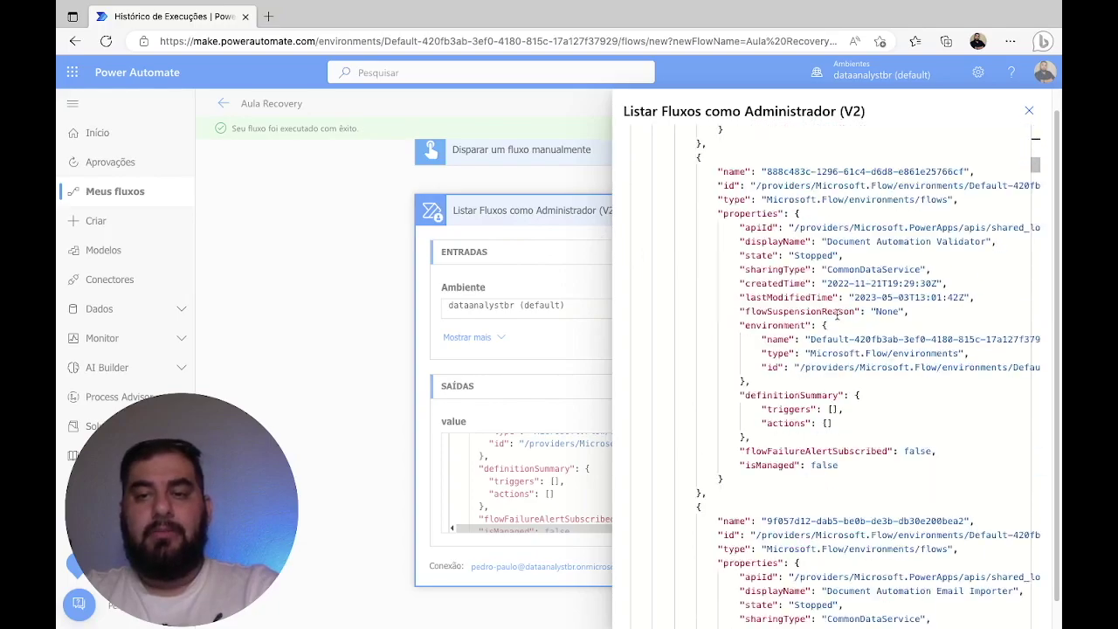
pyautogui.scroll(-10, 837, 314)
pyautogui.scroll(-10, 834, 305)
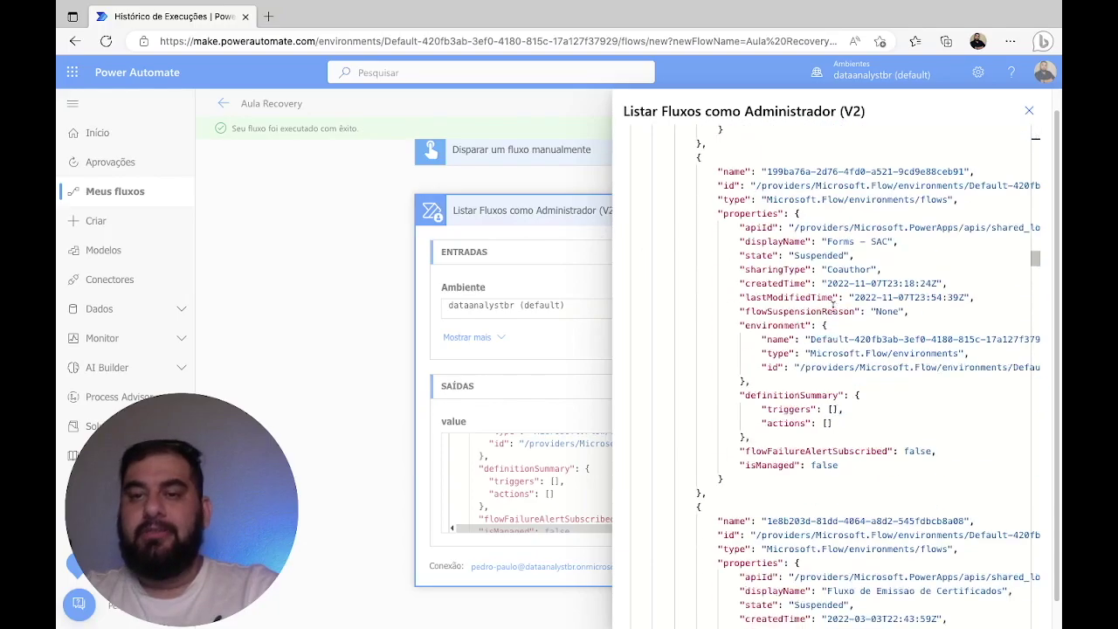
pyautogui.moveTo(1035, 281); pyautogui.dragTo(1043, 155)
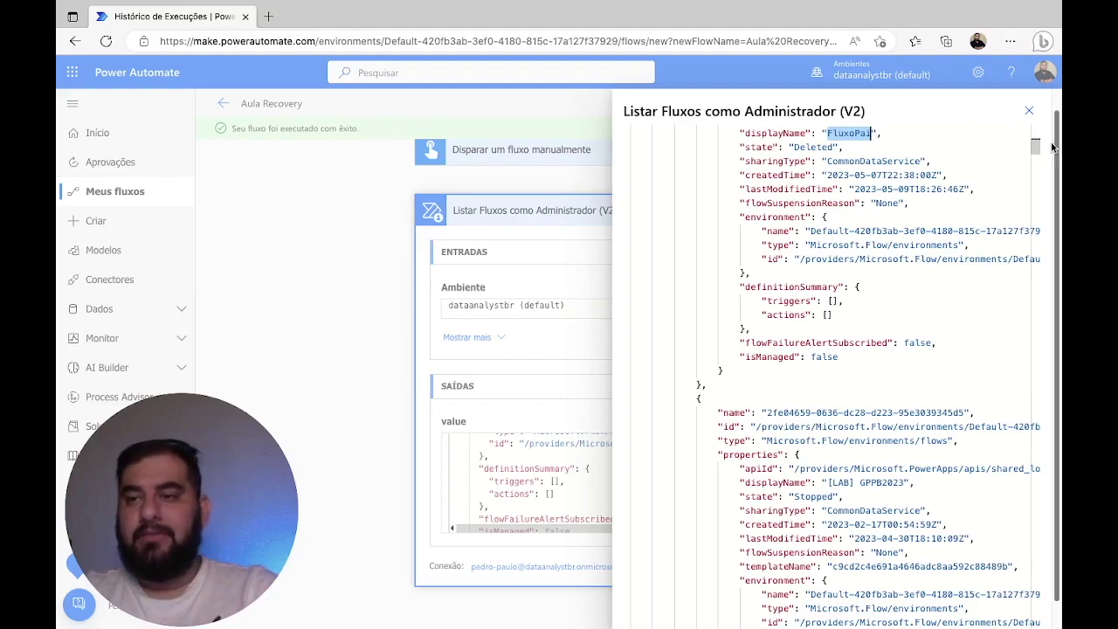
pyautogui.moveTo(1037, 148)
pyautogui.mouseDown()
pyautogui.moveTo(1033, 434)
pyautogui.moveTo(1022, 347)
pyautogui.moveTo(1036, 155)
pyautogui.moveTo(1048, 147)
pyautogui.mouseUp()
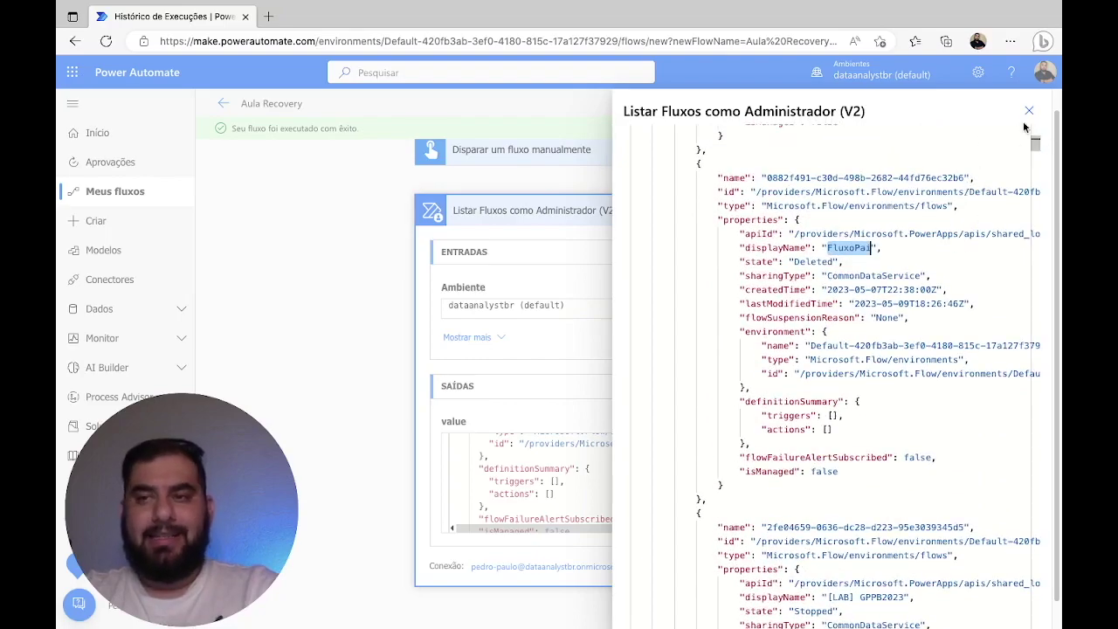
pyautogui.click(1029, 111)
# Reopen the Aula Recovery flow for editing and add the Power Automate Management action "Restaurar Fluxo Excluído como Administrador" after the list action.
pyautogui.click(1019, 105)
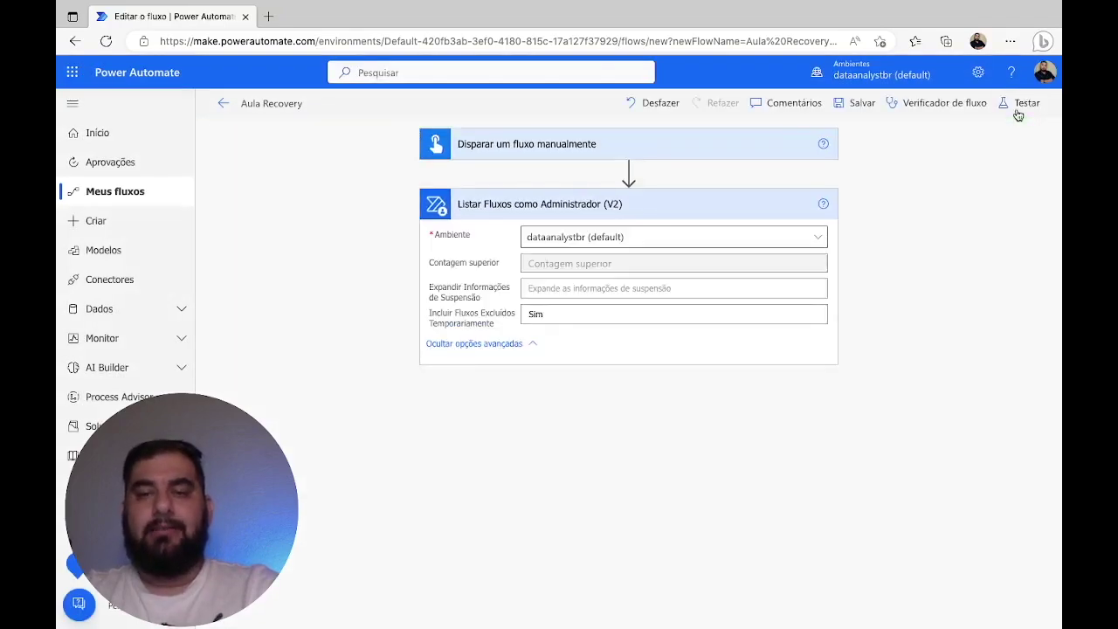
pyautogui.click(596, 405)
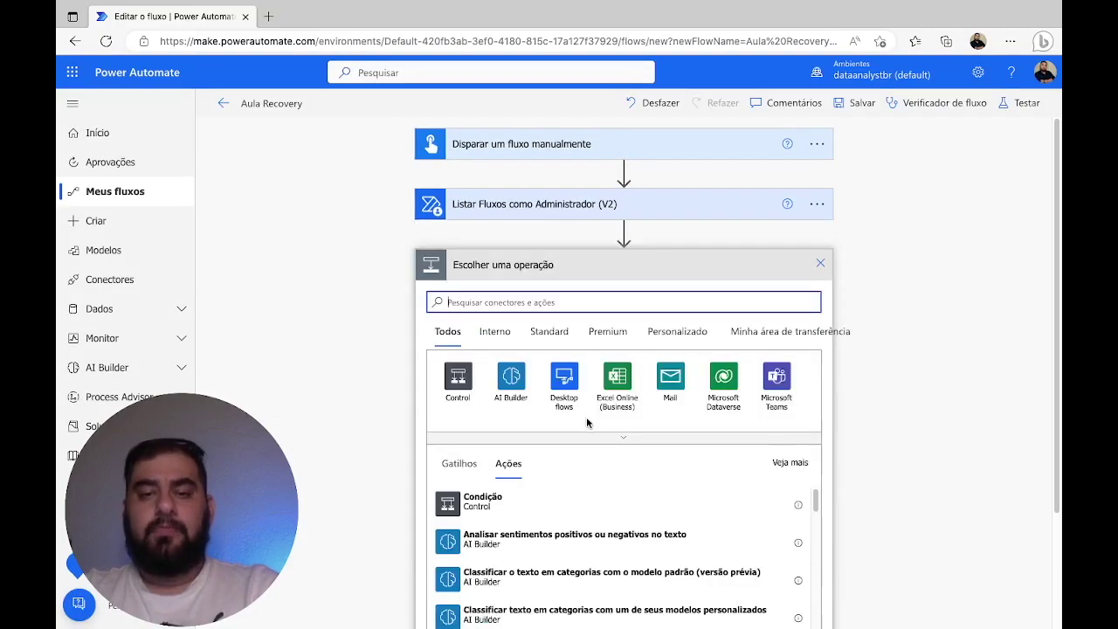
pyautogui.write('admin')
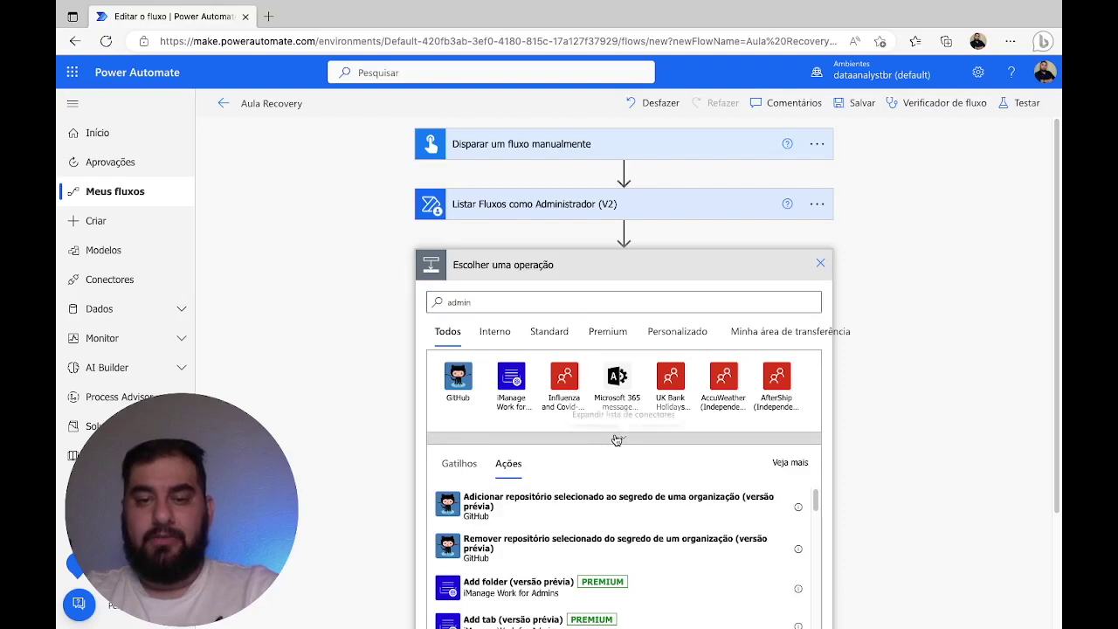
pyautogui.scroll(-2, 710, 438)
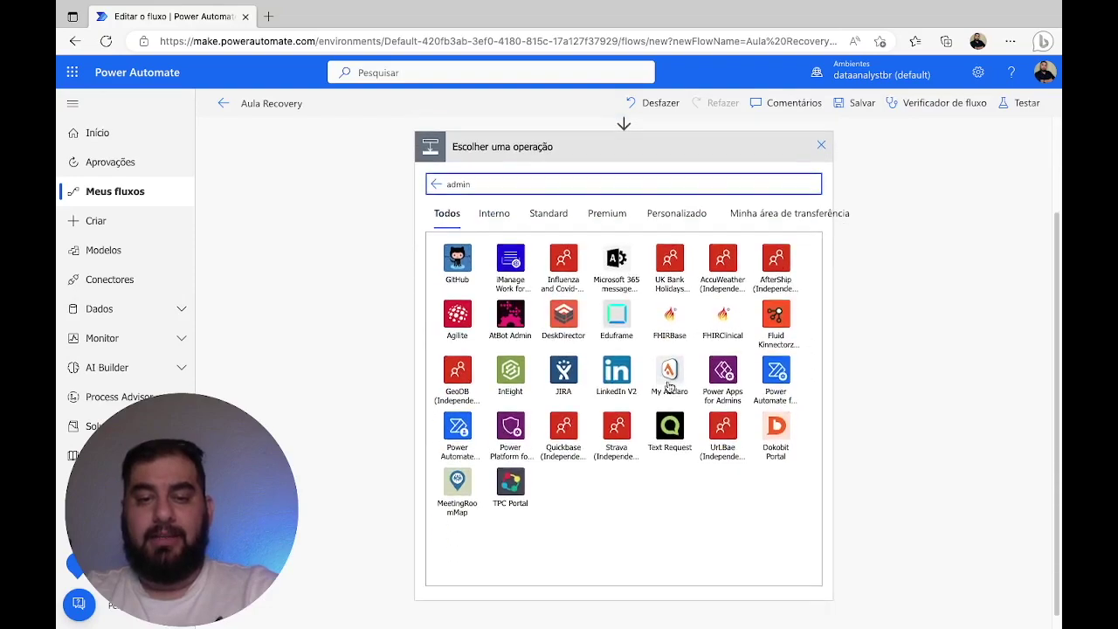
pyautogui.click(451, 435)
pyautogui.scroll(-3, 699, 393)
pyautogui.scroll(-5, 704, 397)
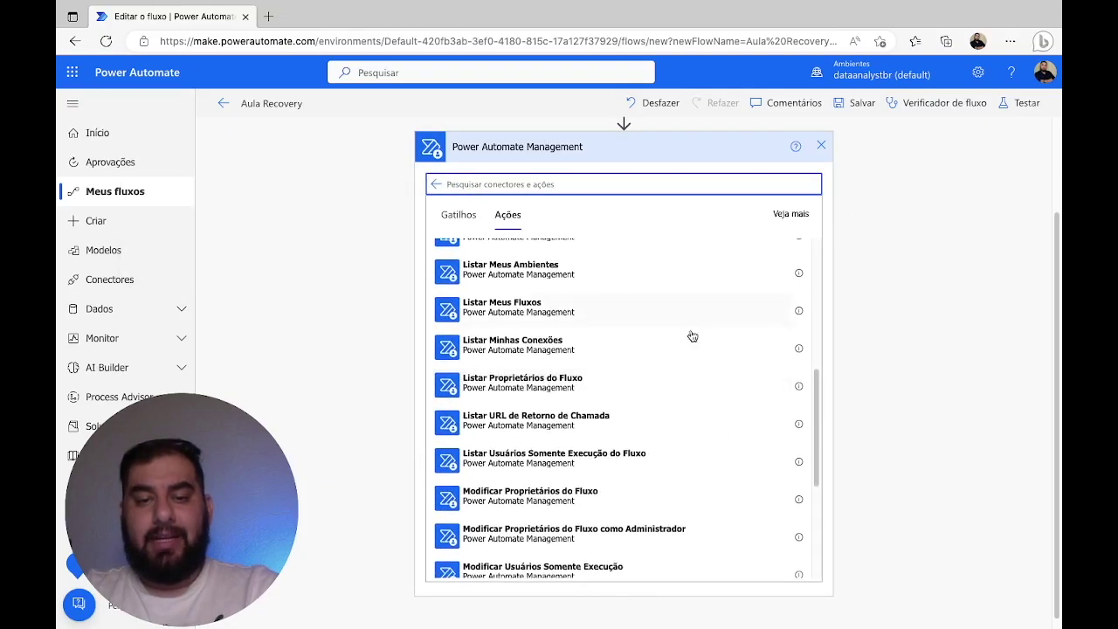
pyautogui.scroll(-5, 700, 407)
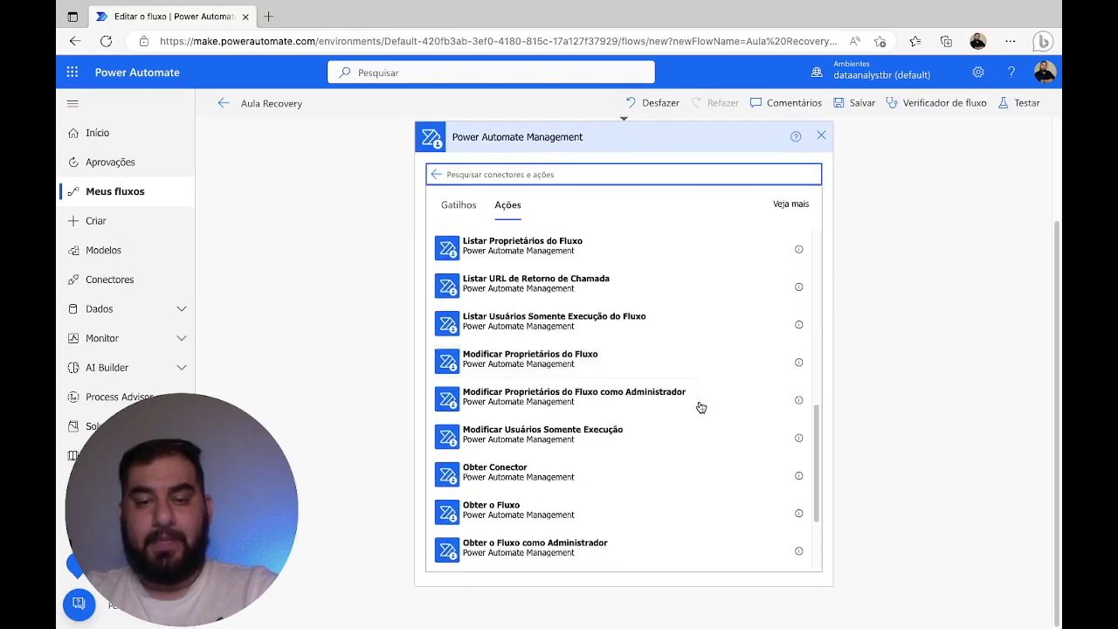
pyautogui.scroll(-1, 701, 407)
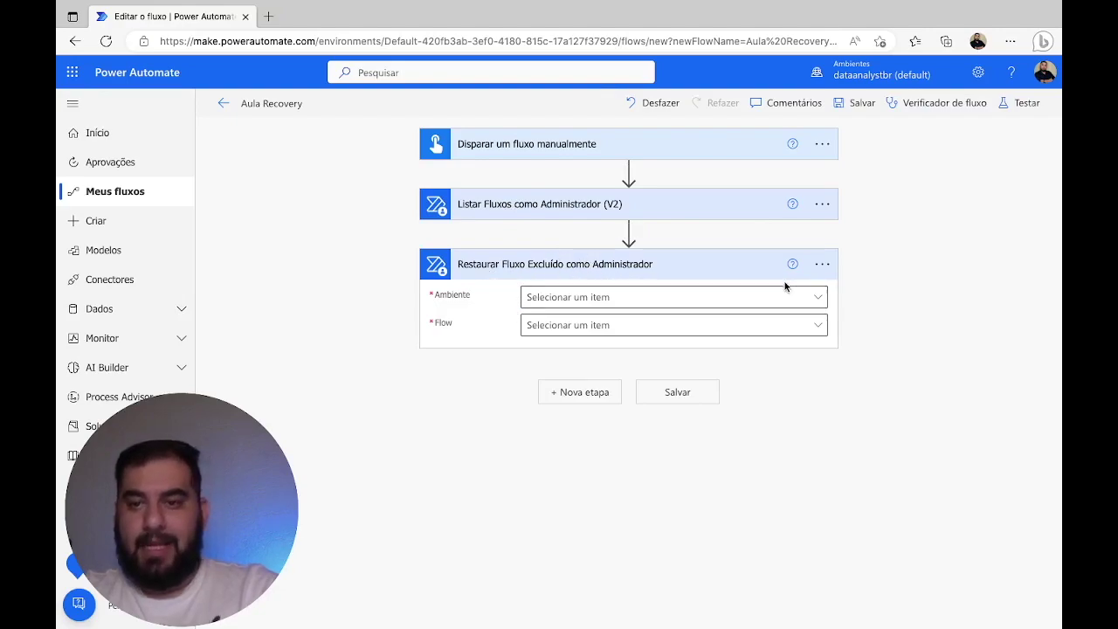
# Set the restore action's environment to dataanalystbr (default) and its flow to "Aula - Converter Numeros", and save the flow.
pyautogui.click(803, 298)
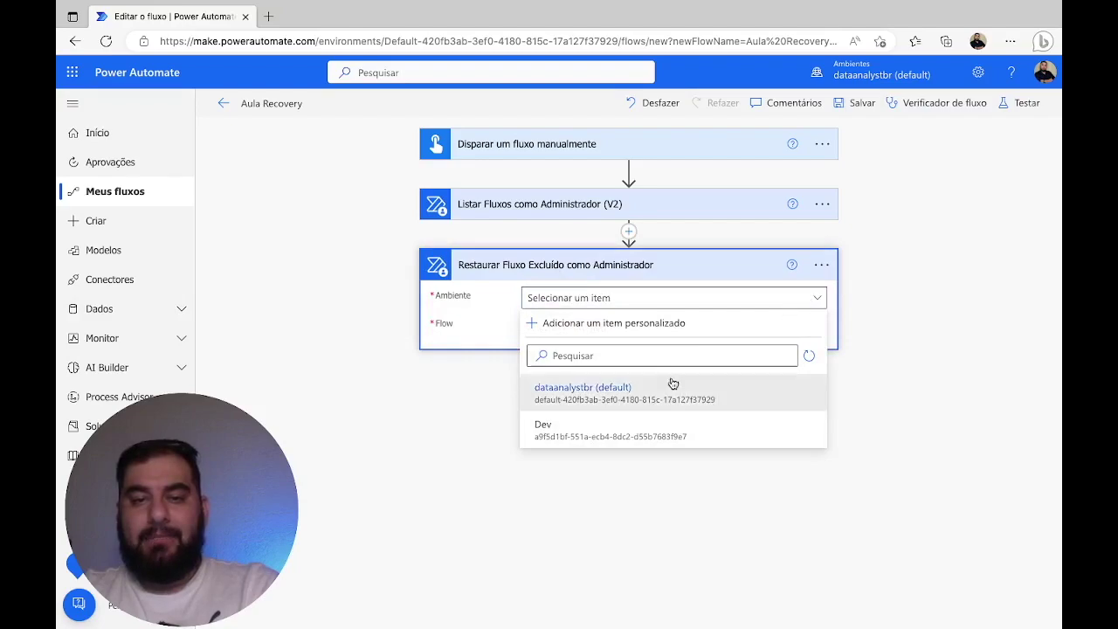
pyautogui.click(658, 391)
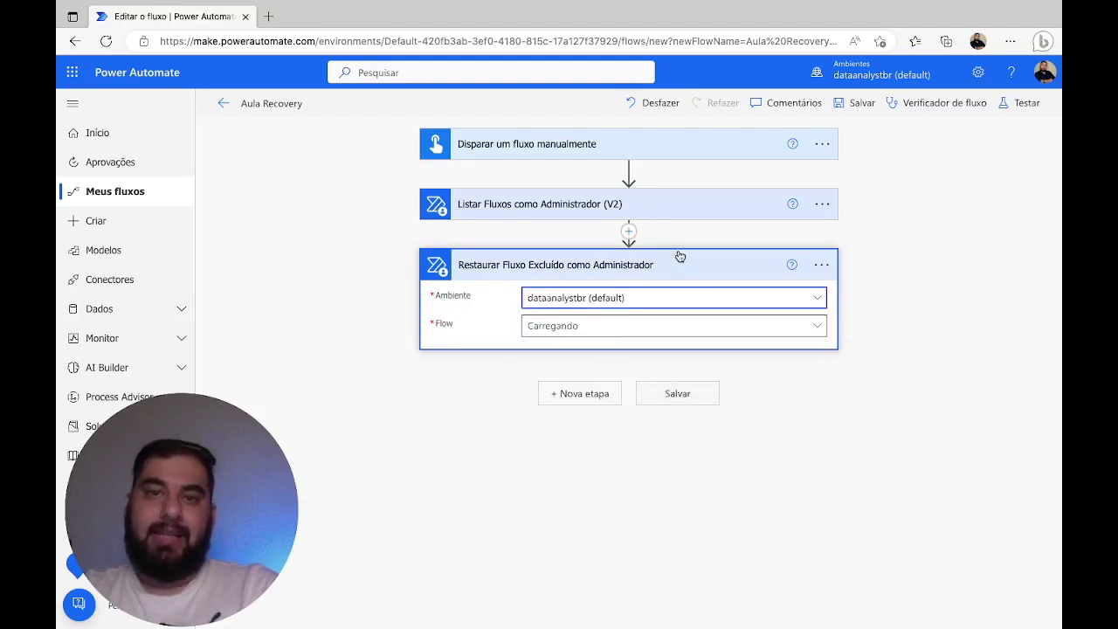
pyautogui.click(816, 333)
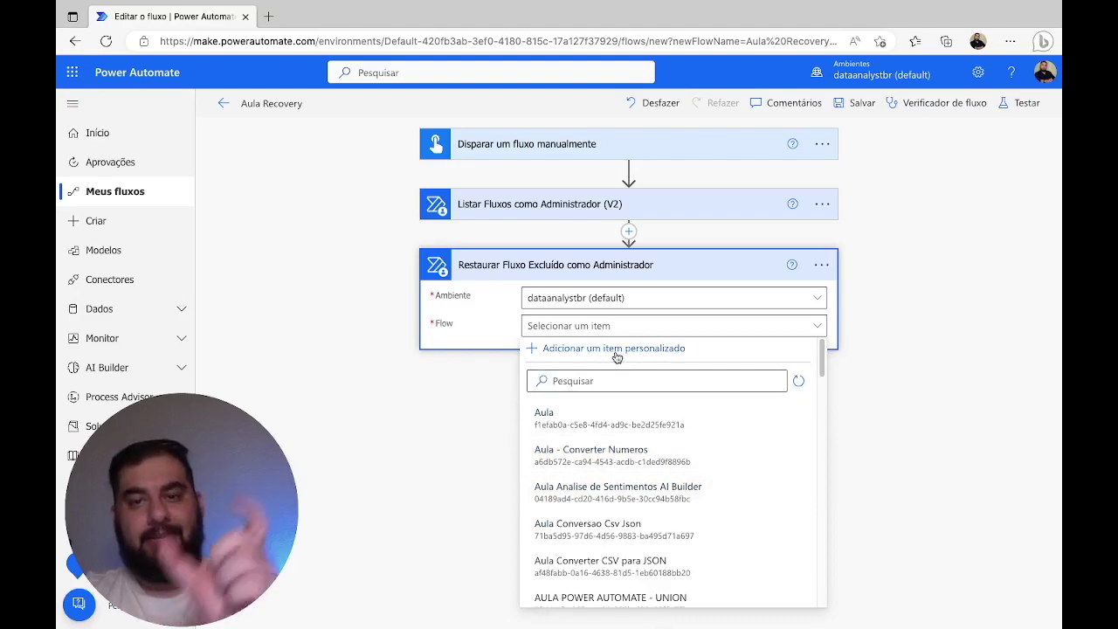
pyautogui.scroll(-1, 664, 446)
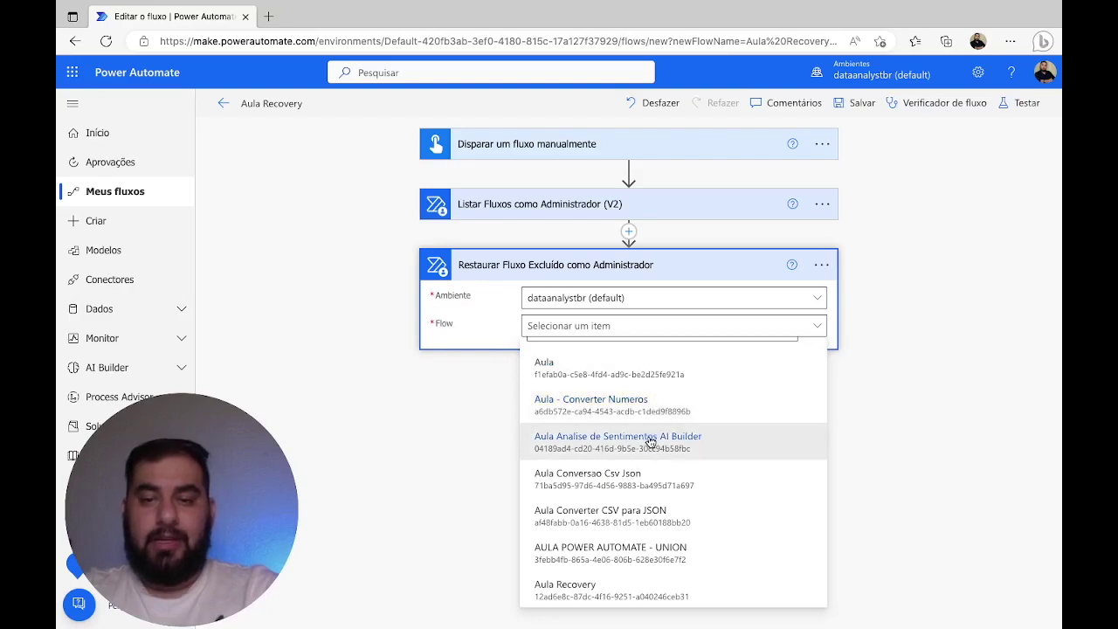
pyautogui.scroll(-2, 664, 486)
pyautogui.scroll(-5, 664, 484)
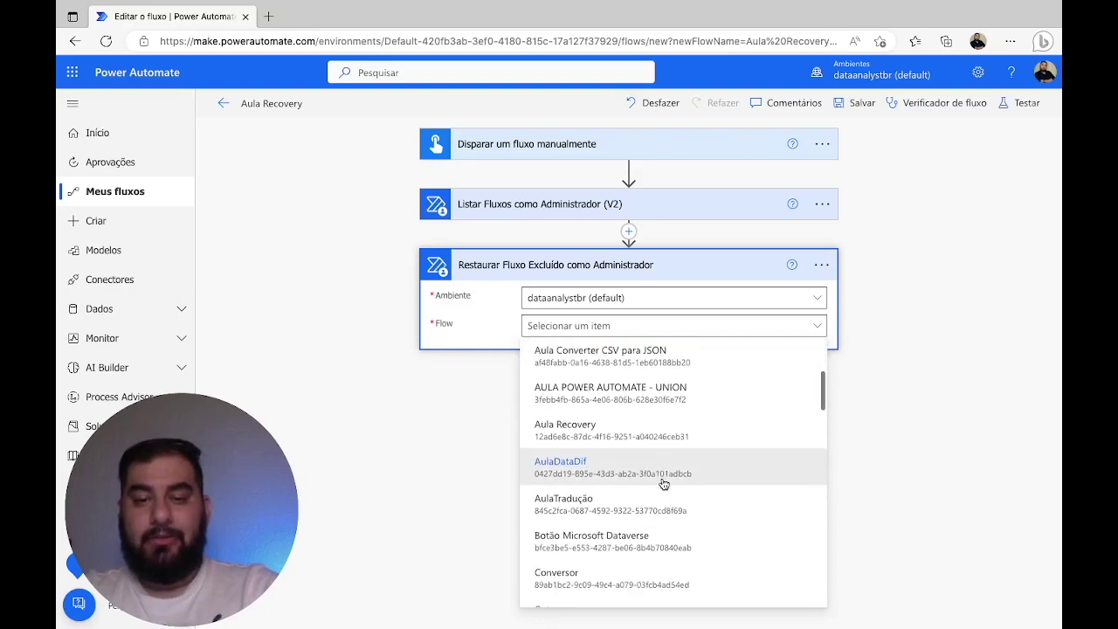
pyautogui.scroll(-7, 664, 484)
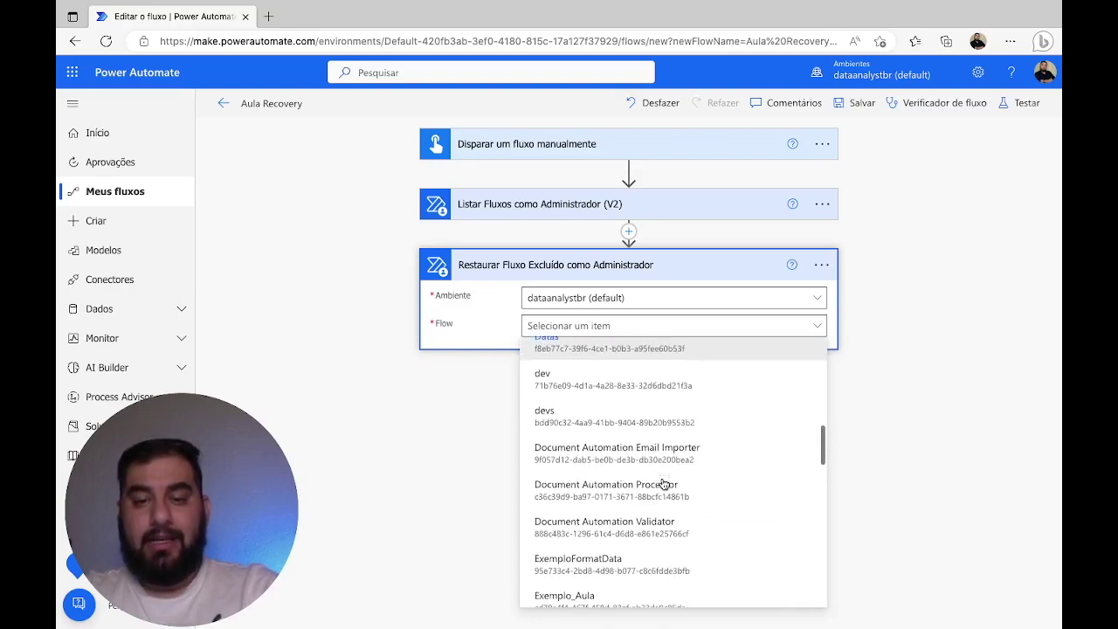
pyautogui.scroll(-8, 664, 483)
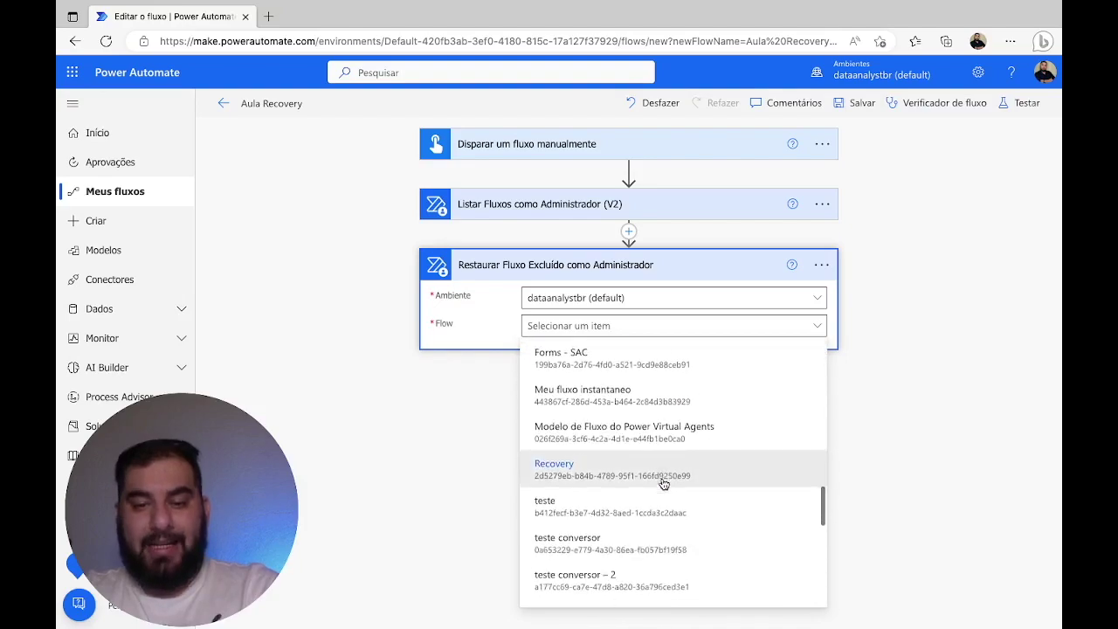
pyautogui.scroll(-8, 664, 484)
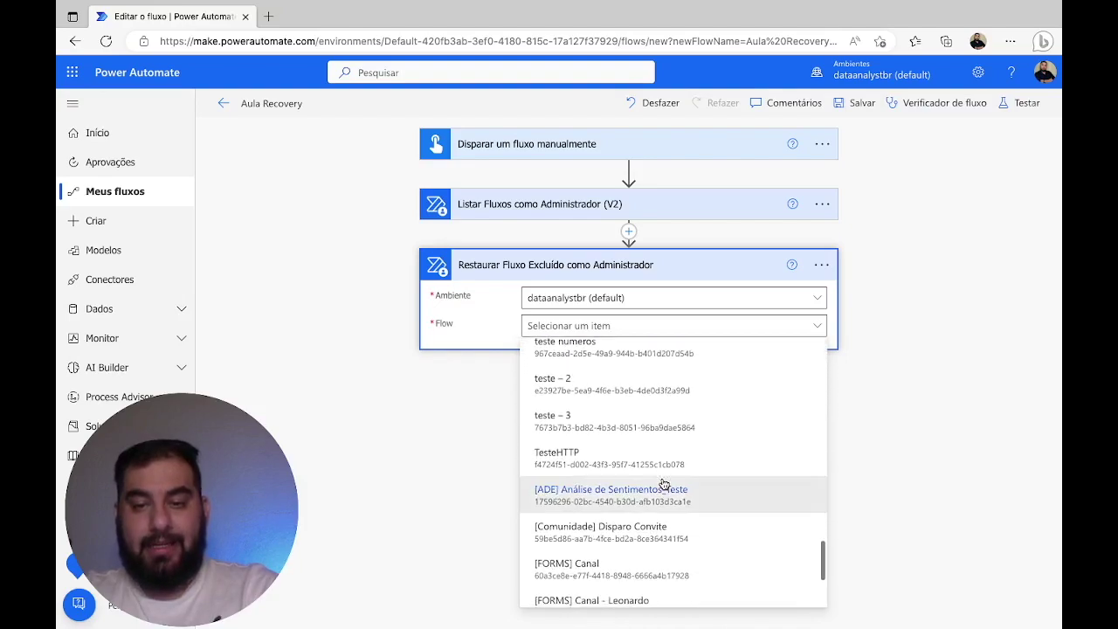
pyautogui.scroll(10, 664, 484)
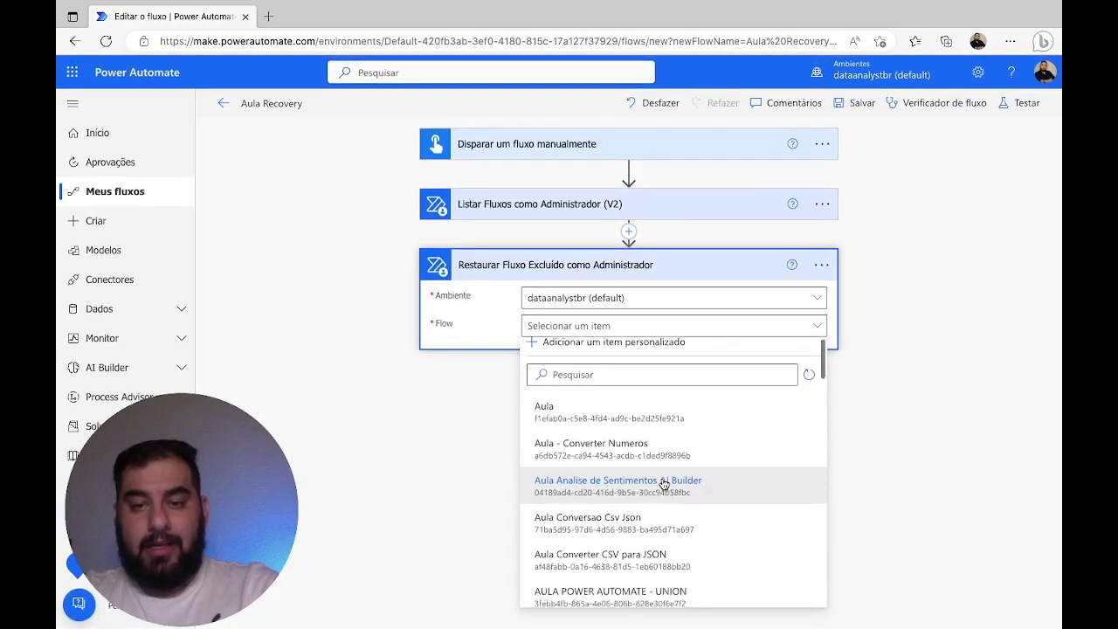
pyautogui.scroll(-3, 664, 484)
pyautogui.scroll(-4, 664, 484)
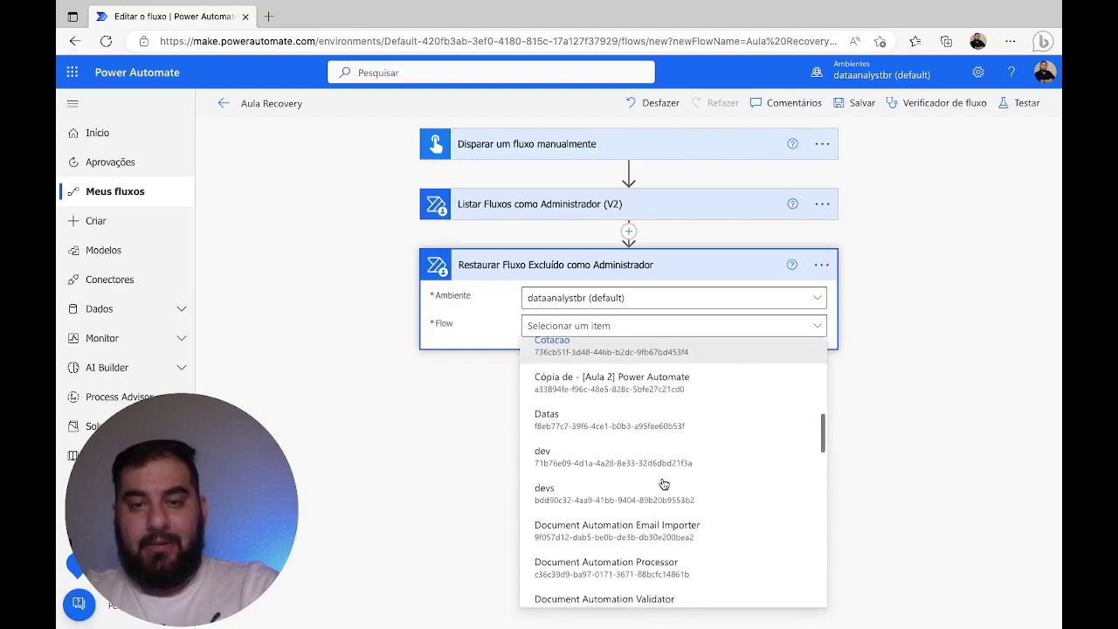
pyautogui.scroll(-2, 664, 484)
pyautogui.scroll(-5, 663, 484)
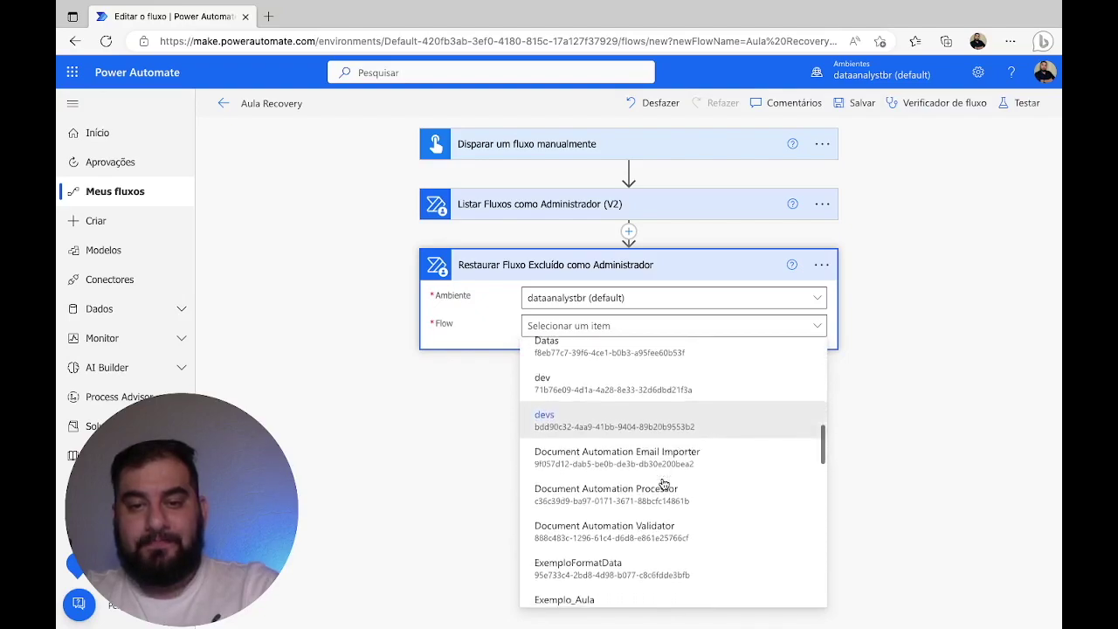
pyautogui.scroll(-7, 664, 484)
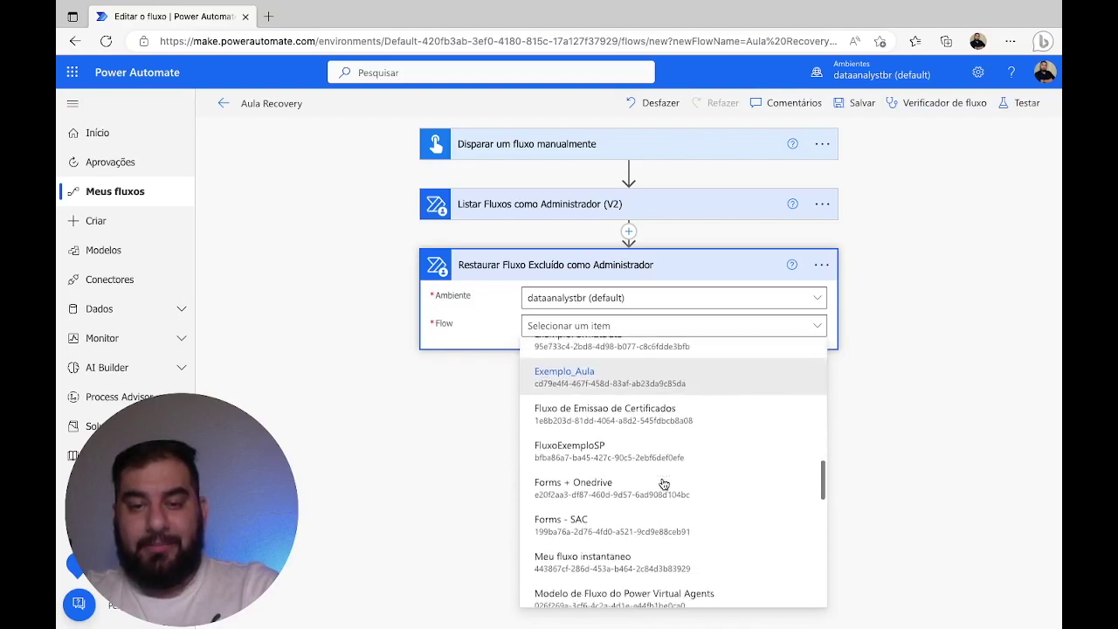
pyautogui.scroll(-6, 664, 484)
pyautogui.scroll(-7, 664, 484)
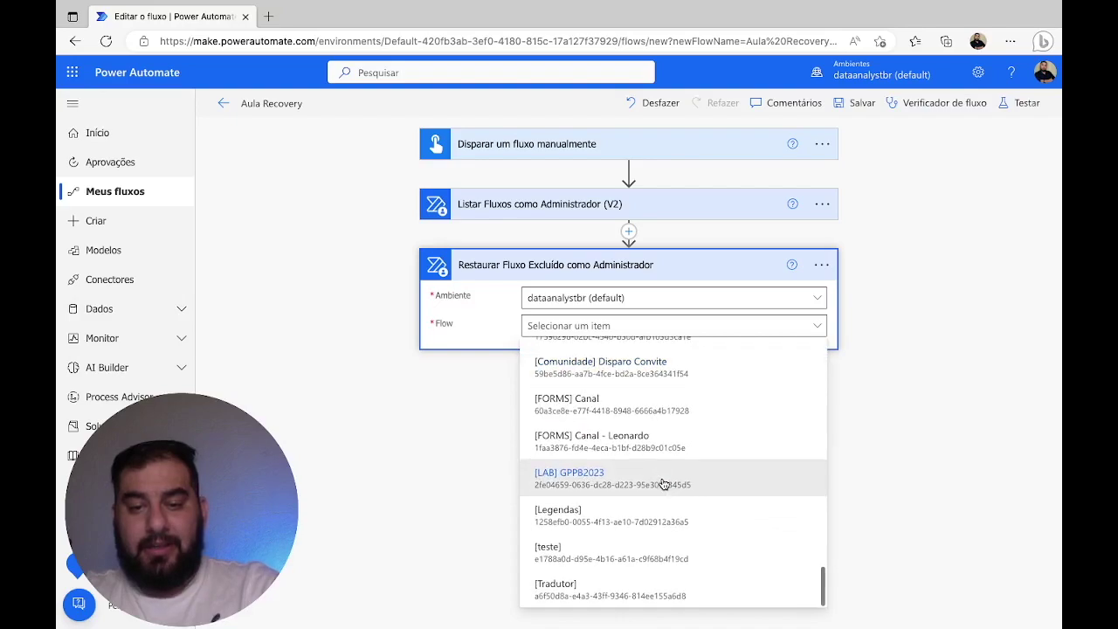
pyautogui.scroll(20, 664, 484)
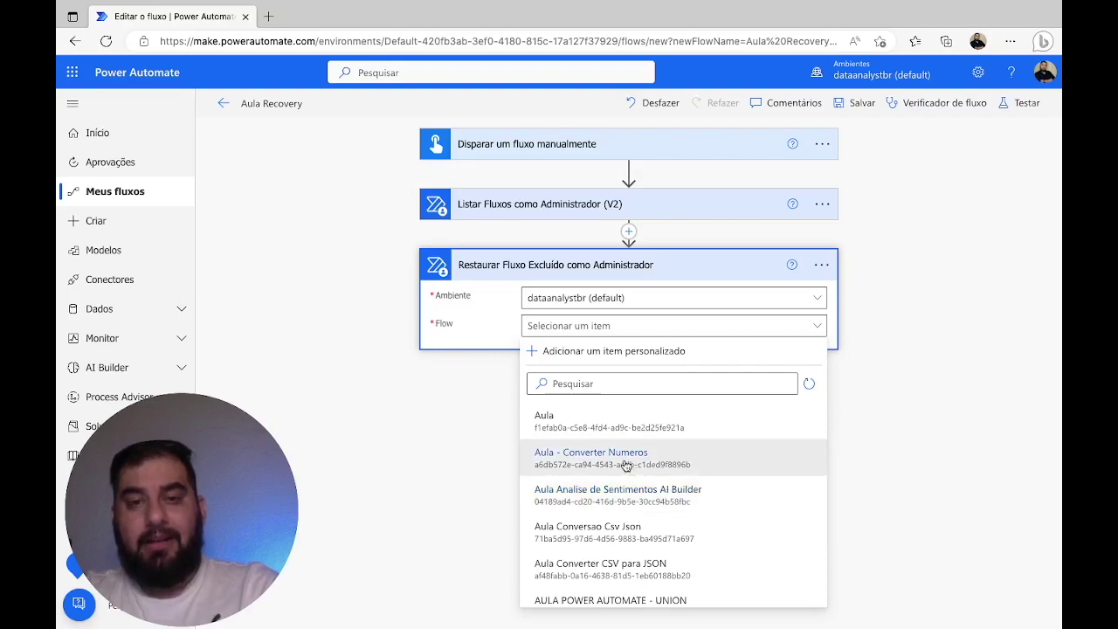
pyautogui.click(625, 466)
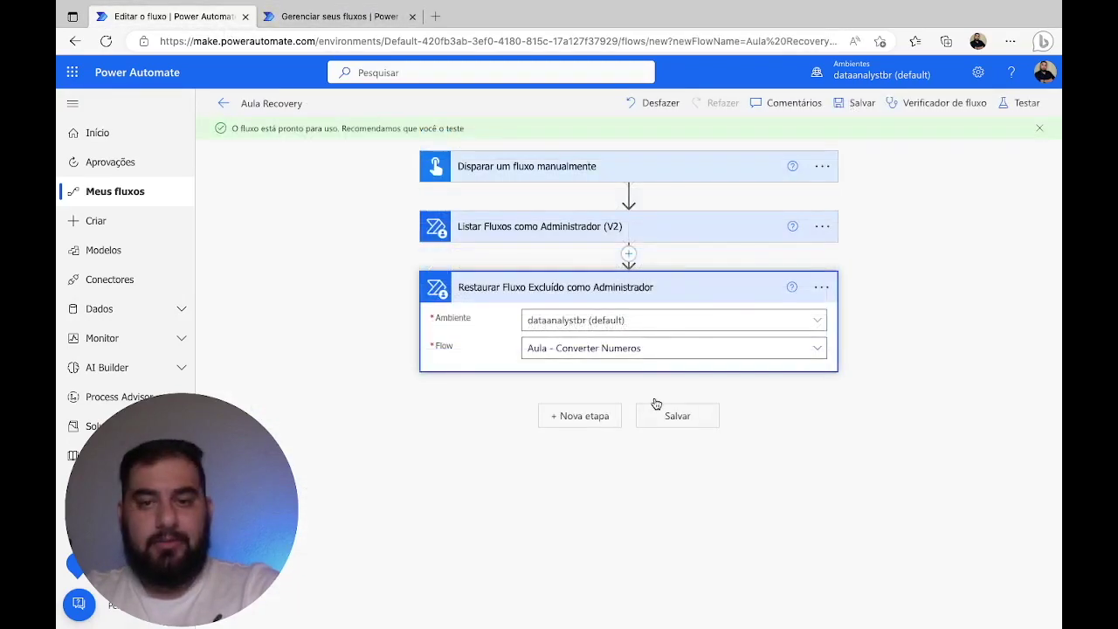
# Run a manual test of the flow with the restore action and open the run's details.
pyautogui.click(1024, 105)
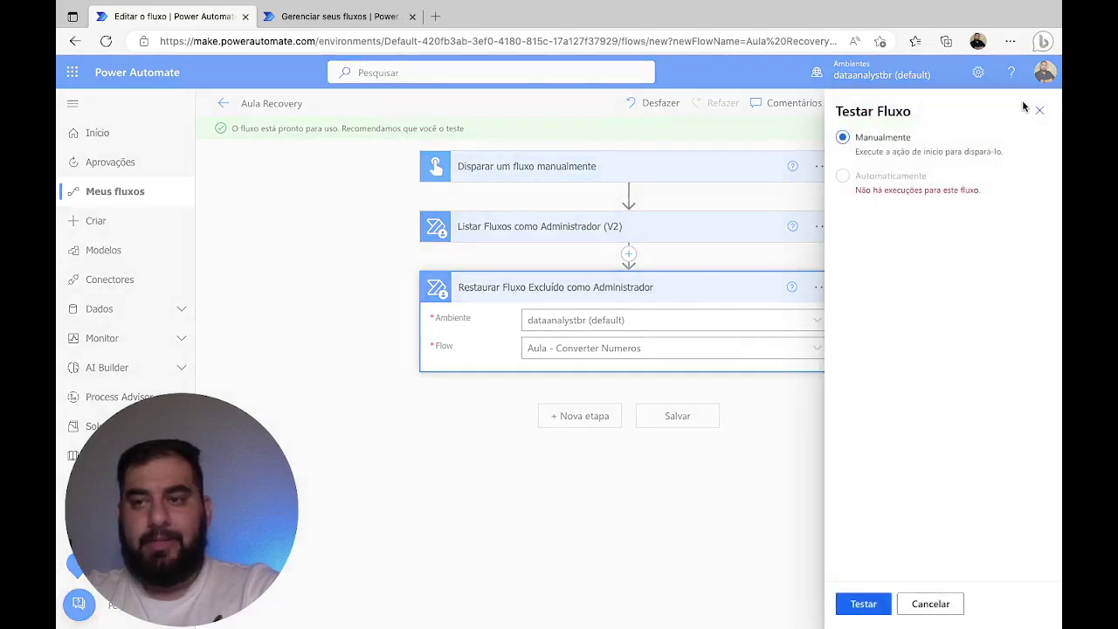
pyautogui.click(884, 603)
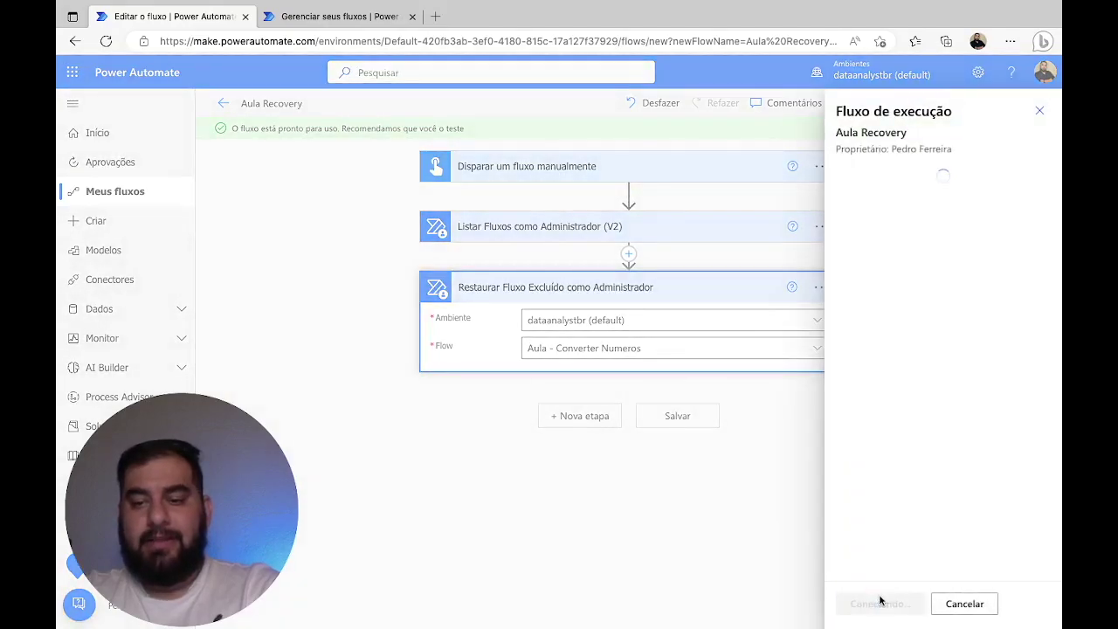
pyautogui.click(880, 603)
pyautogui.click(880, 602)
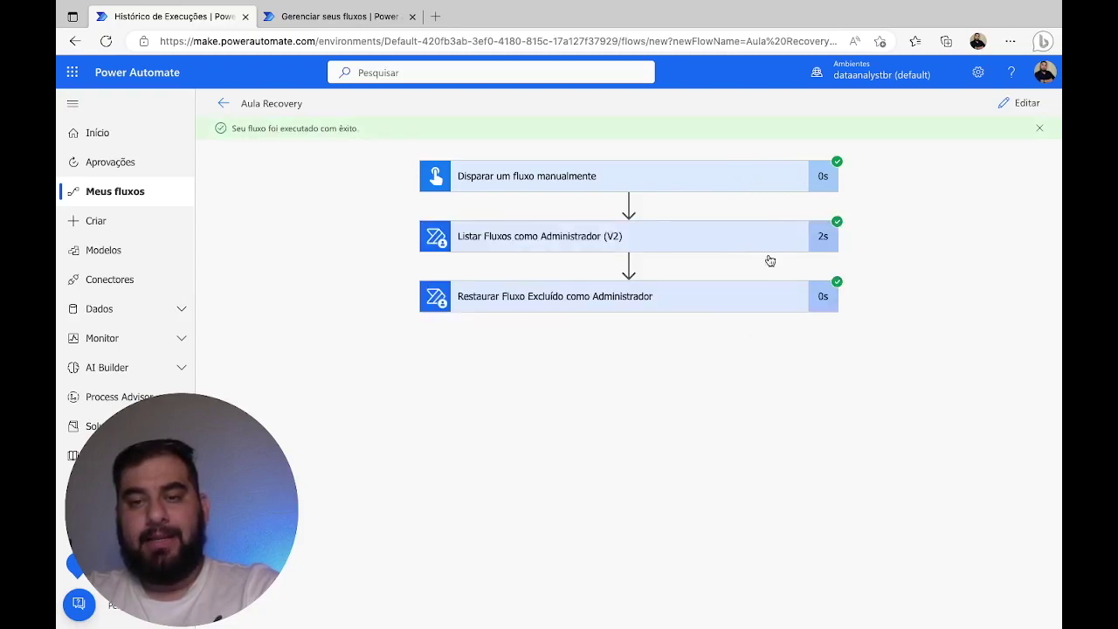
# Refresh the Meus fluxos page in the other browser tab and look through the list of cloud flows for the restored flow.
pyautogui.click(320, 15)
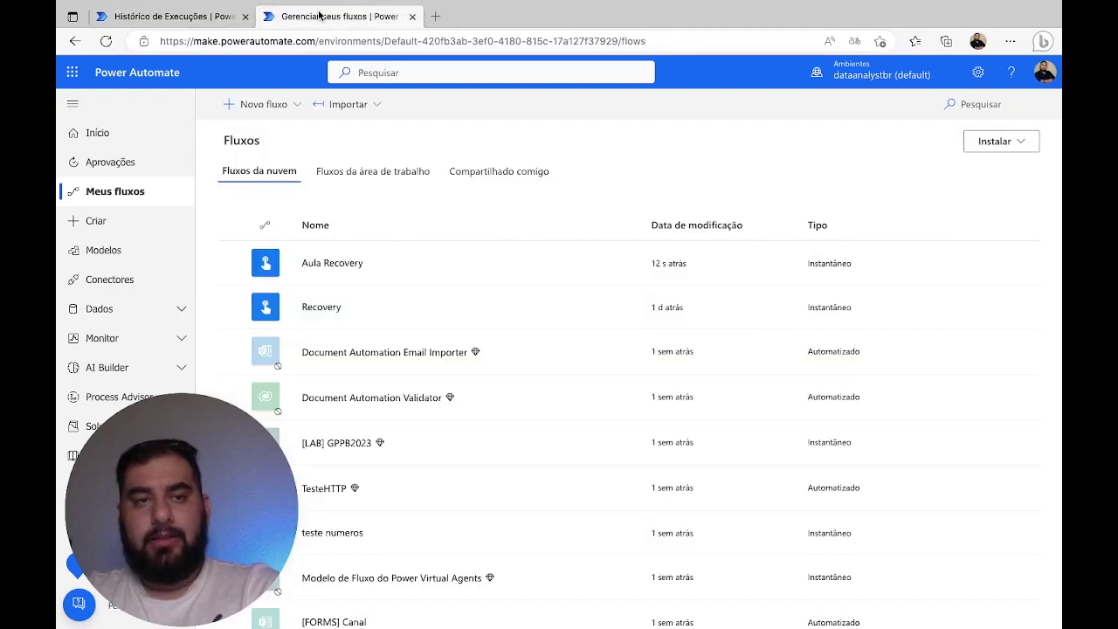
pyautogui.click(106, 41)
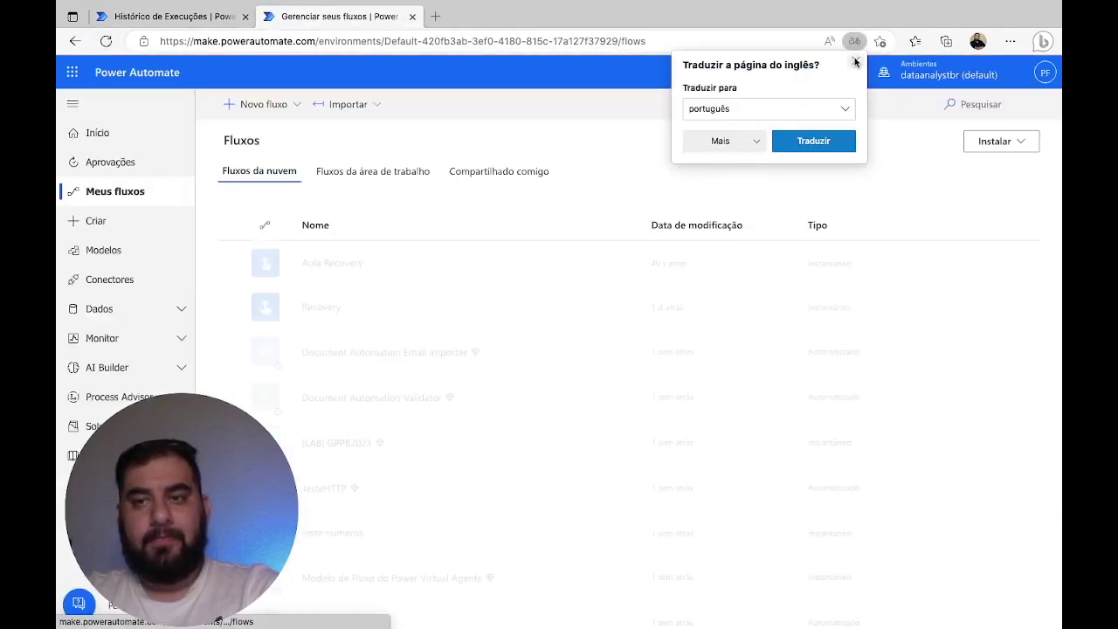
pyautogui.click(855, 59)
pyautogui.scroll(-5, 579, 300)
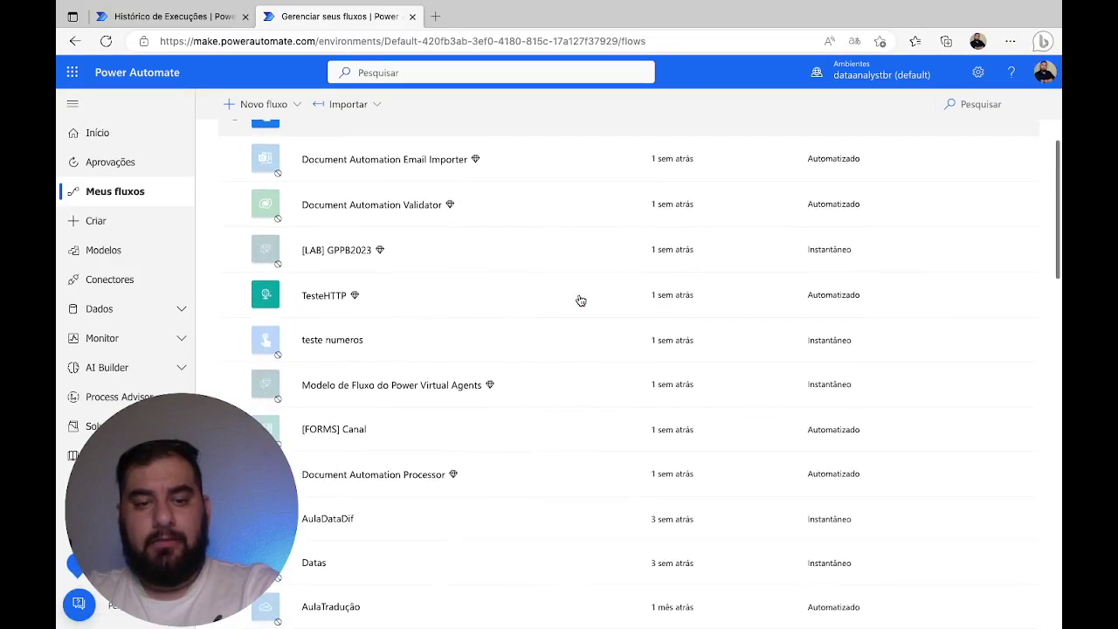
pyautogui.scroll(-3, 580, 299)
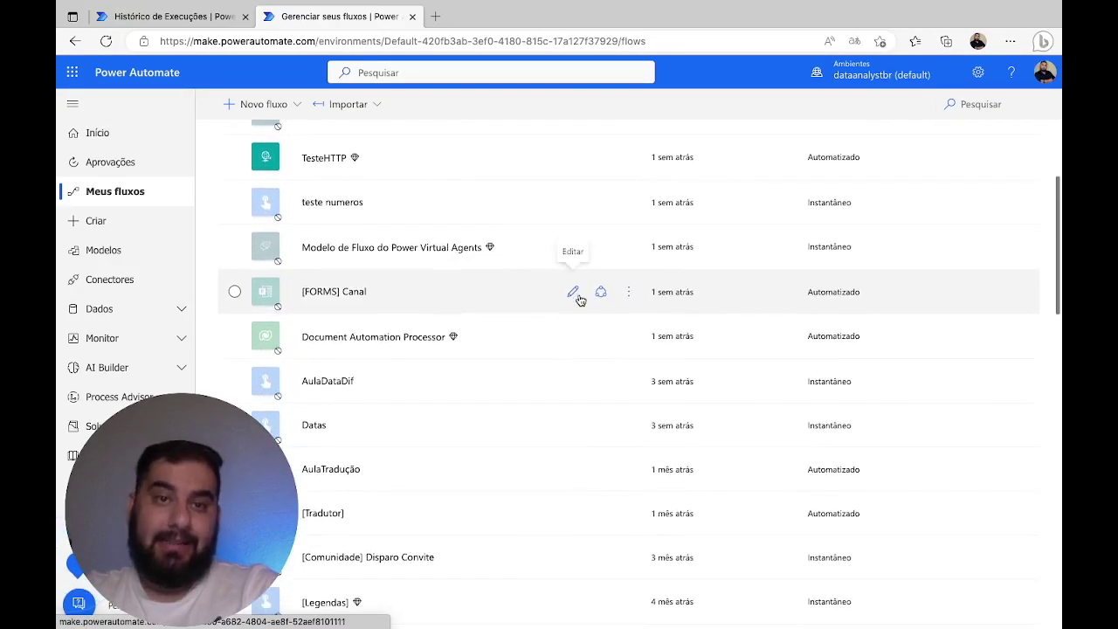
pyautogui.scroll(-3, 579, 300)
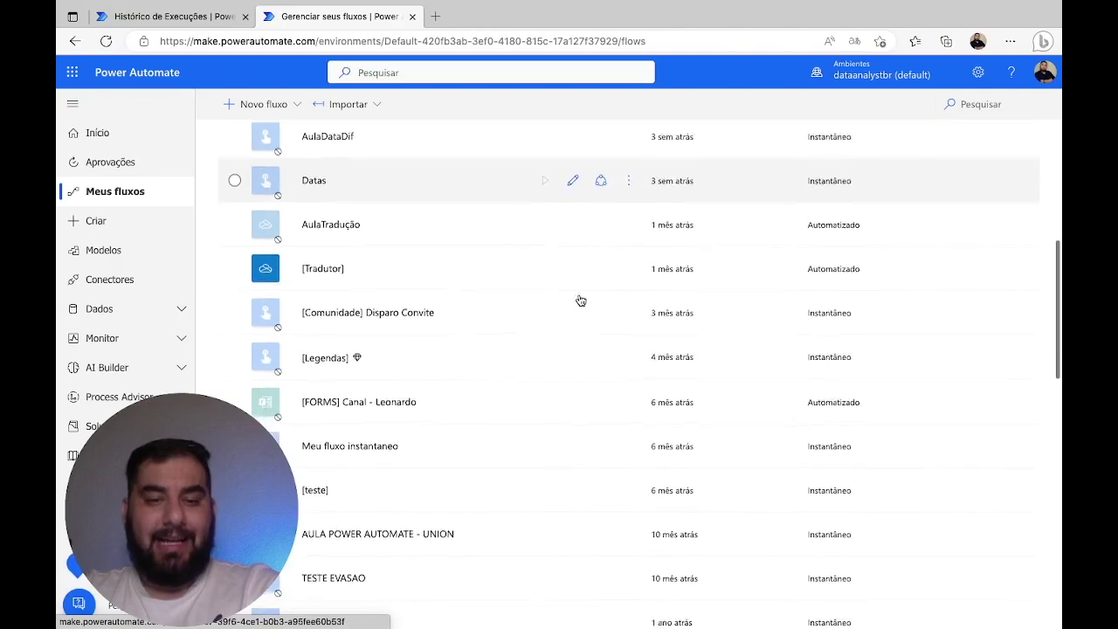
pyautogui.scroll(-5, 579, 300)
pyautogui.scroll(15, 578, 299)
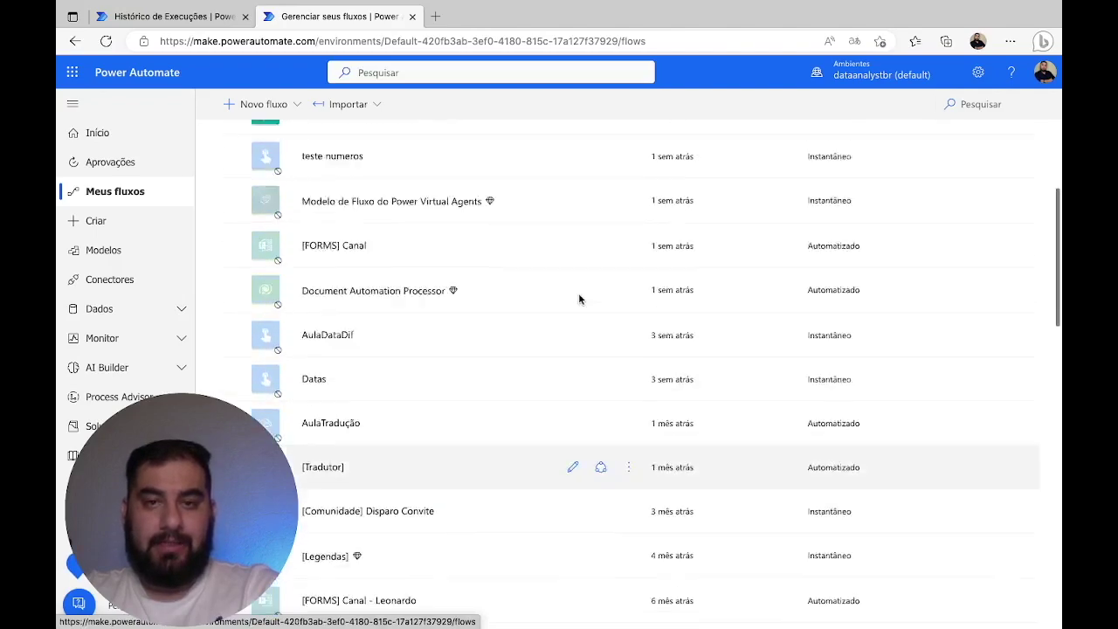
# Search the Meus fluxos list for "aula" and locate the restored flow Aula - Converter Numeros.
pyautogui.click(967, 102)
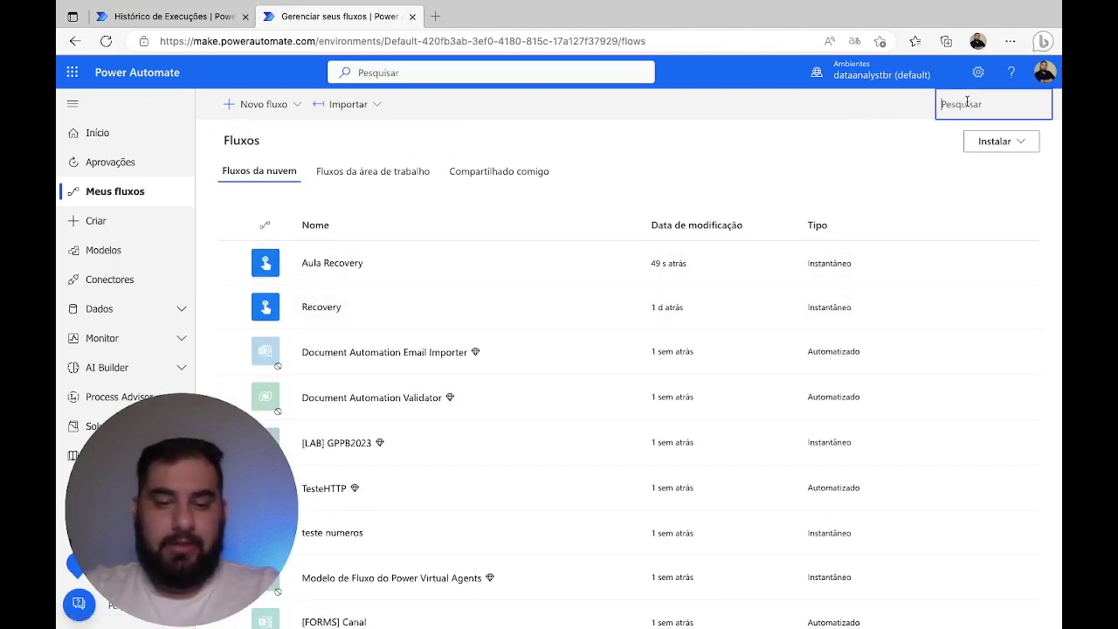
pyautogui.write('aula')
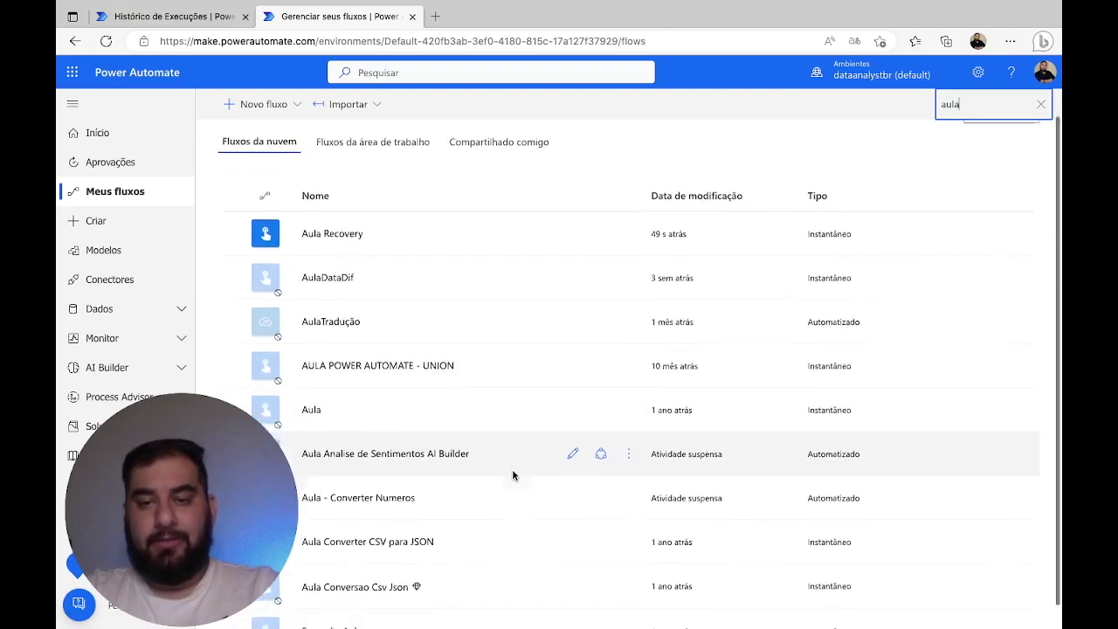
pyautogui.scroll(-1, 513, 475)
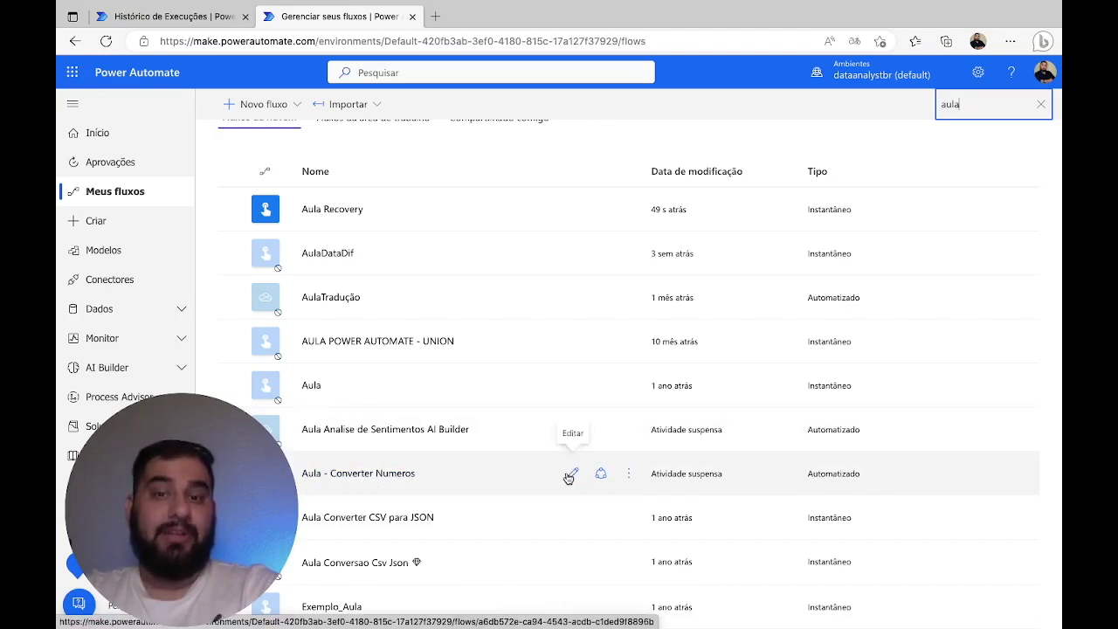
# Try to turn on the restored flow Aula - Converter Numeros, and clear its selection in the list.
pyautogui.click(627, 477)
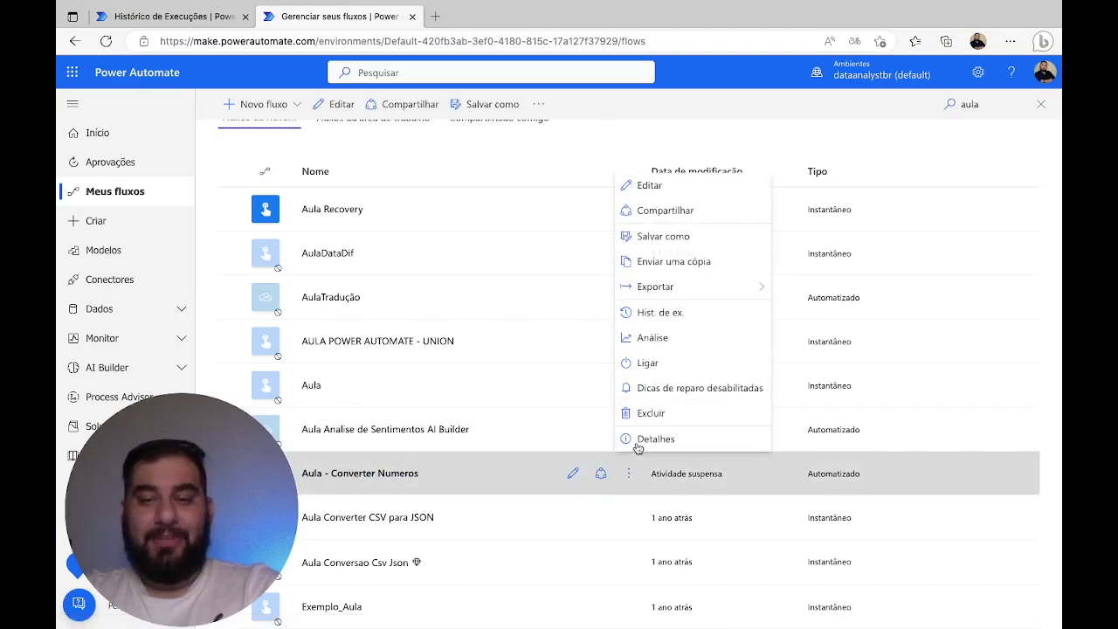
pyautogui.click(647, 366)
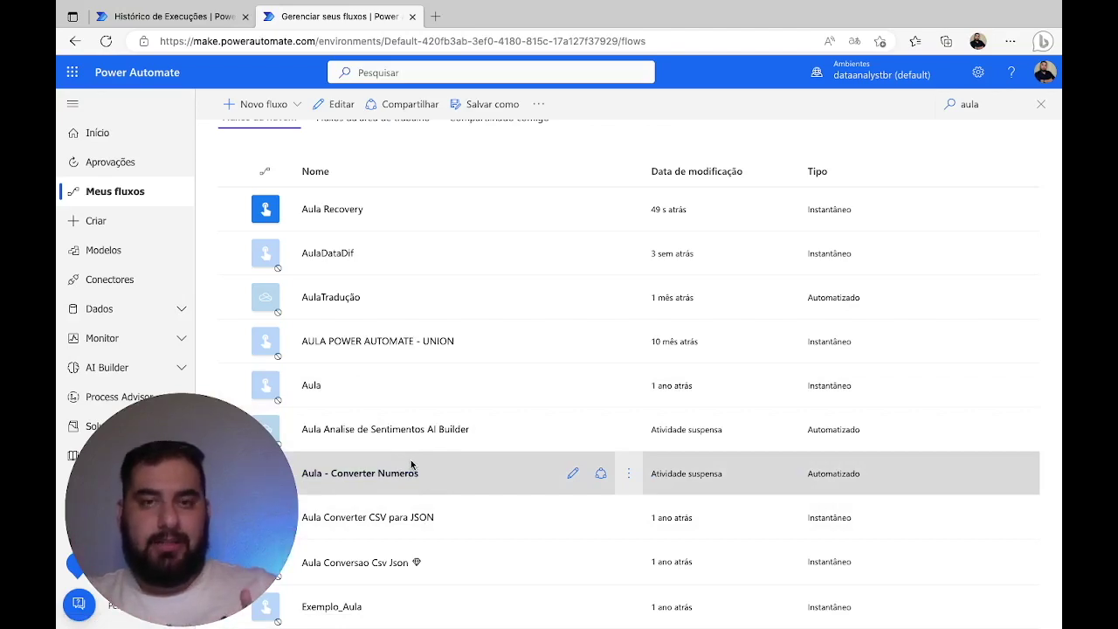
pyautogui.click(628, 476)
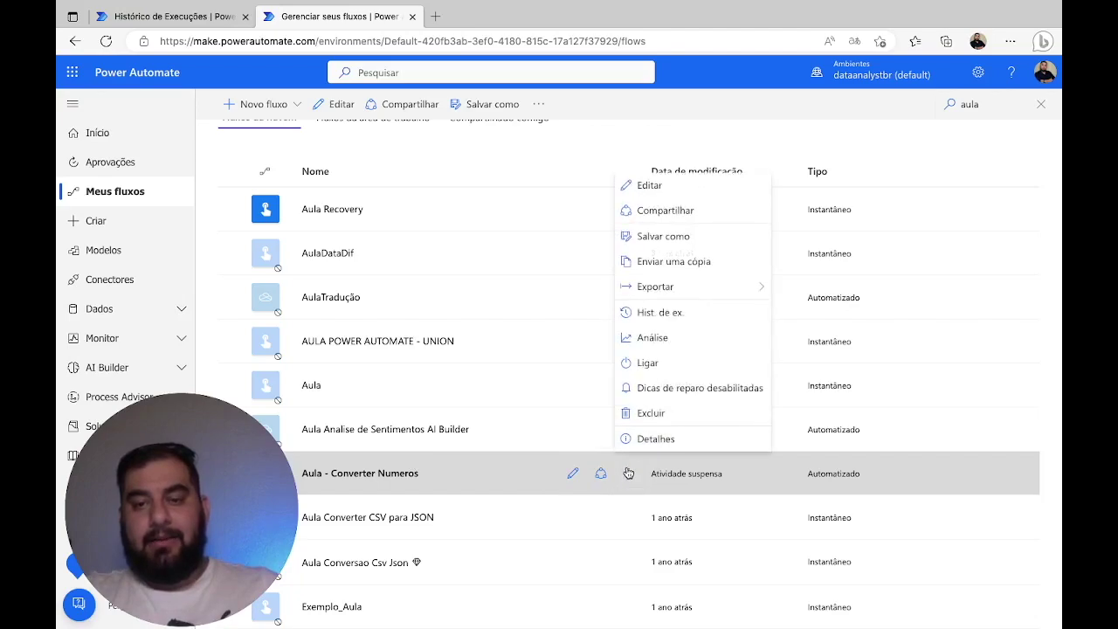
pyautogui.click(647, 364)
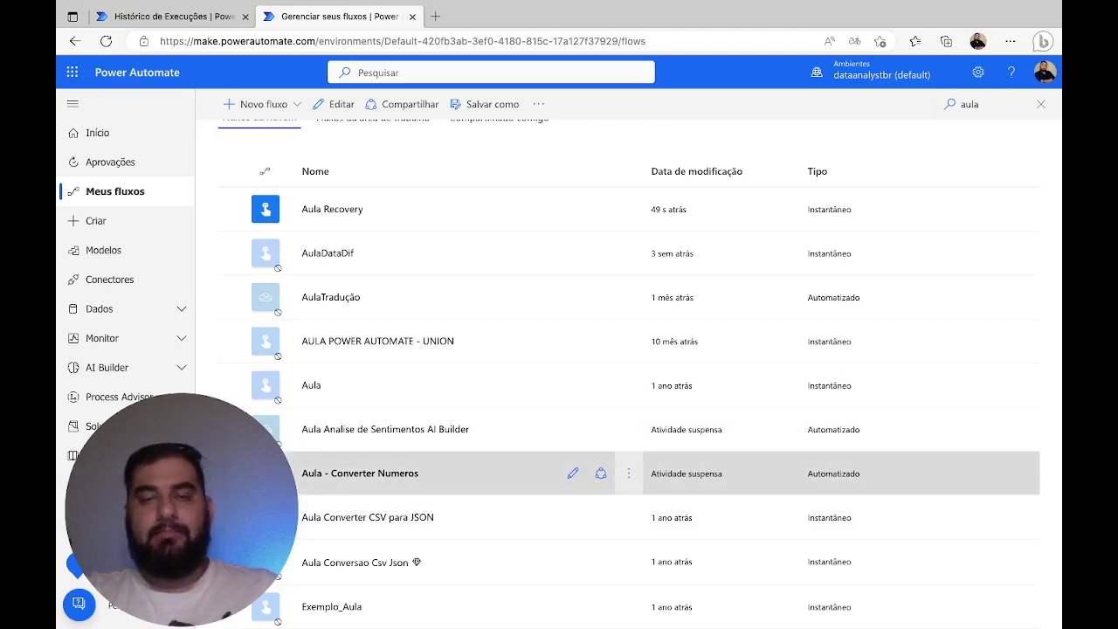
pyautogui.click(235, 472)
pyautogui.scroll(1, 479, 350)
pyautogui.scroll(-1, 480, 350)
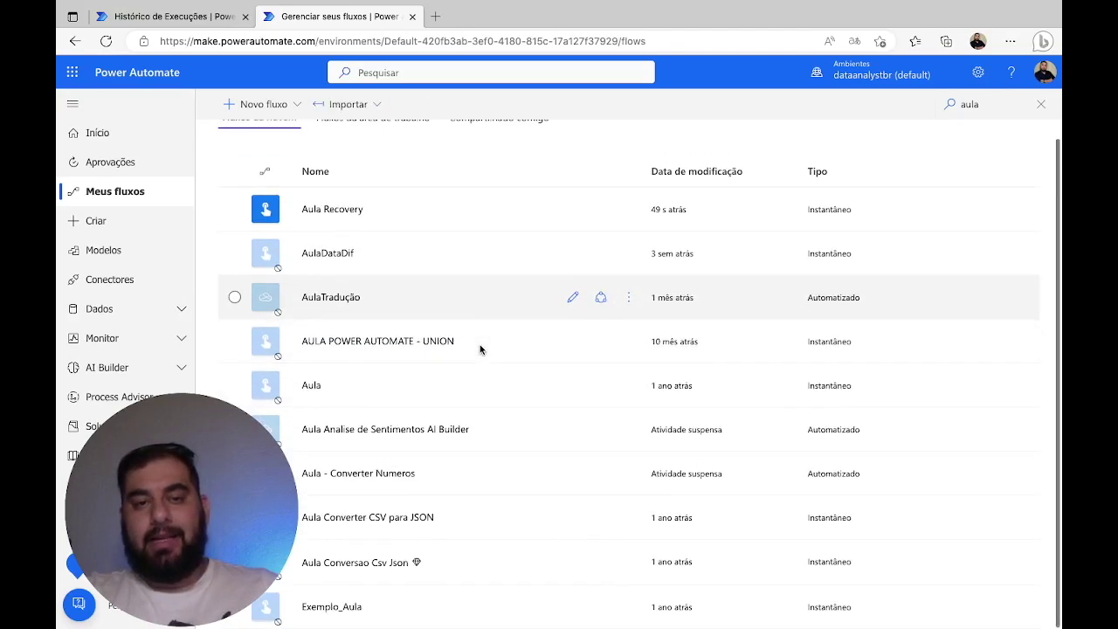
# Clear the "aula" search filter and look over the full list of cloud flows.
pyautogui.scroll(1, 480, 347)
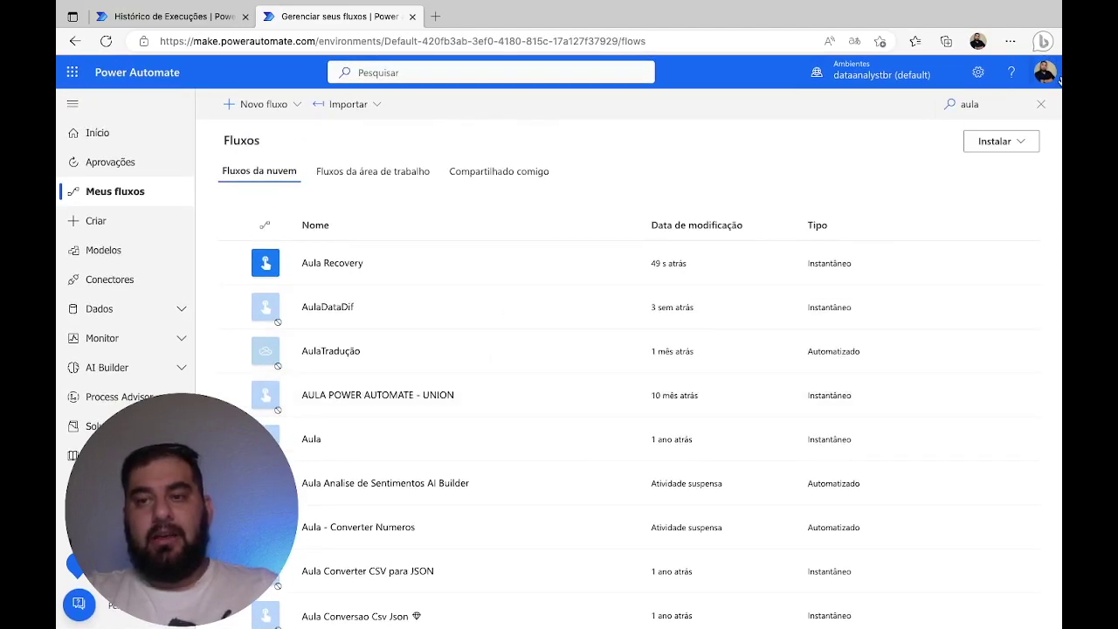
pyautogui.click(1040, 105)
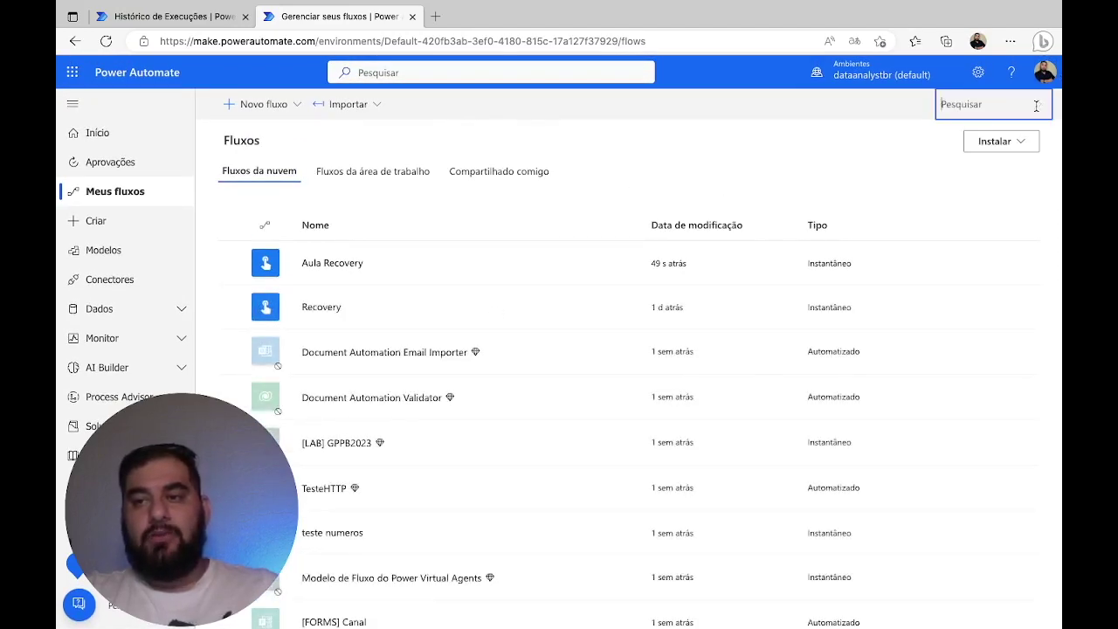
pyautogui.click(739, 167)
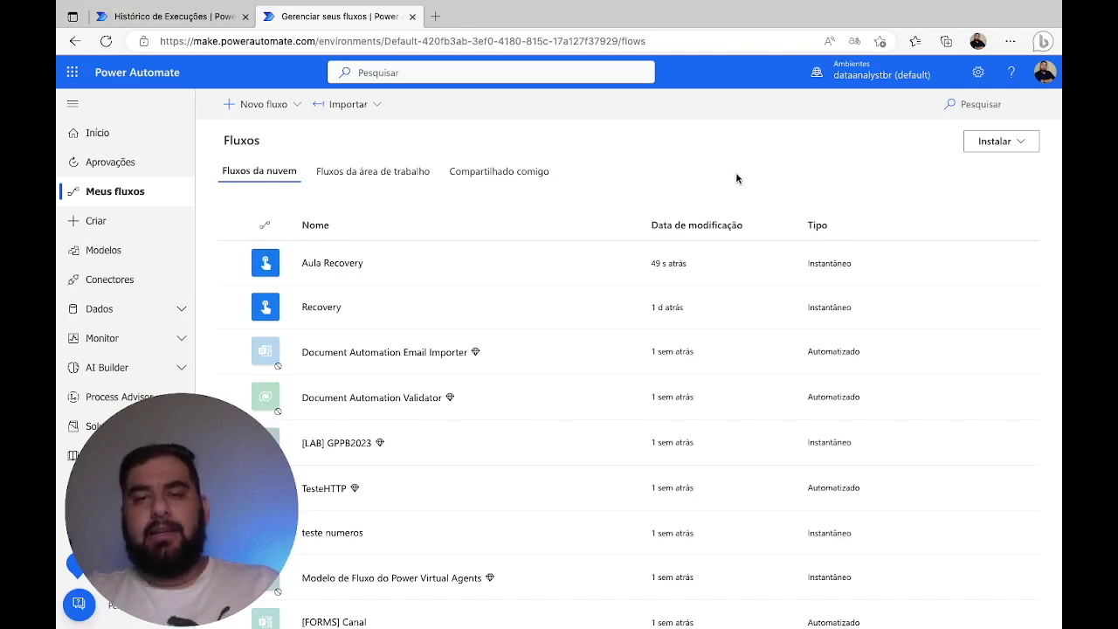
pyautogui.scroll(-2, 579, 291)
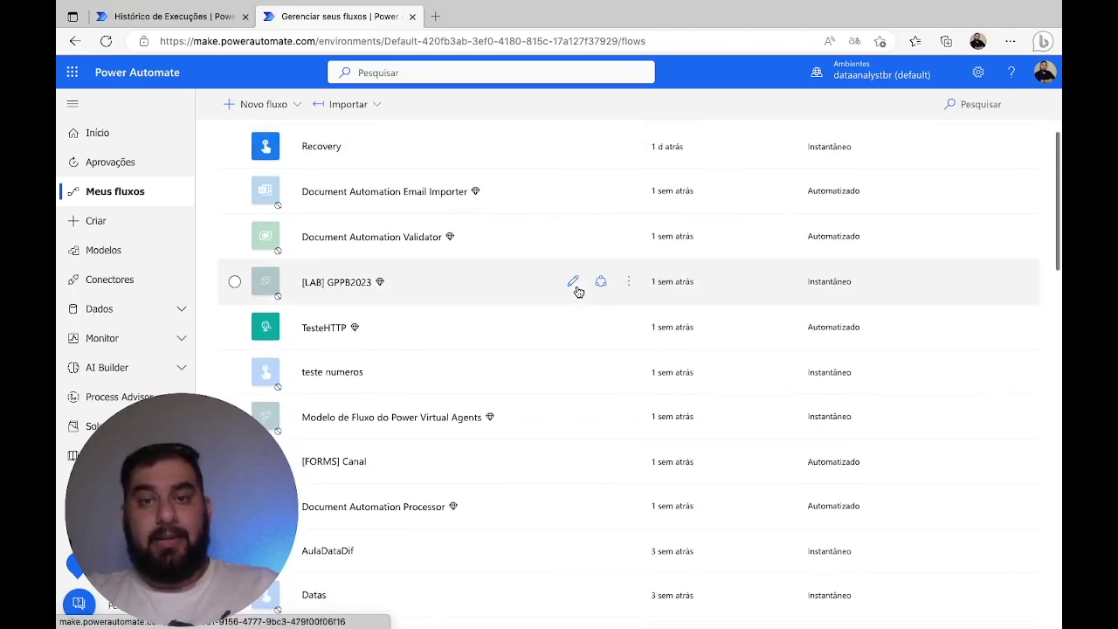